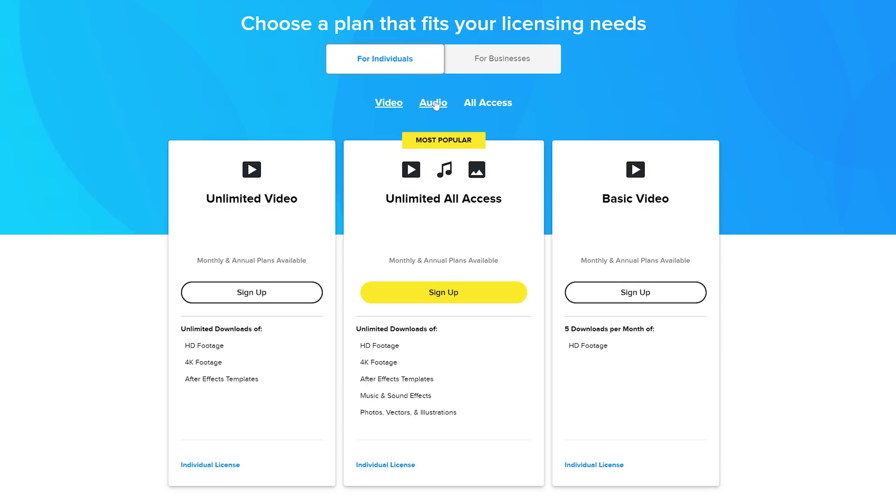
Switch the Storyblocks For Individuals pricing to the Audio plans.
{"action": "left_click", "coordinate": [435, 104]}
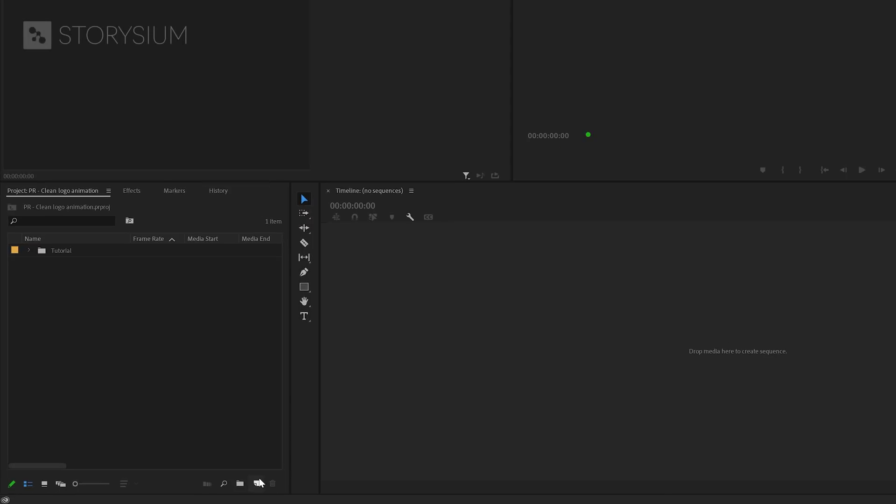
Create Sequence 07 from the DSLR 1080p25 preset with a 3840 x 2160 frame size.
{"action": "left_click", "coordinate": [257, 482]}
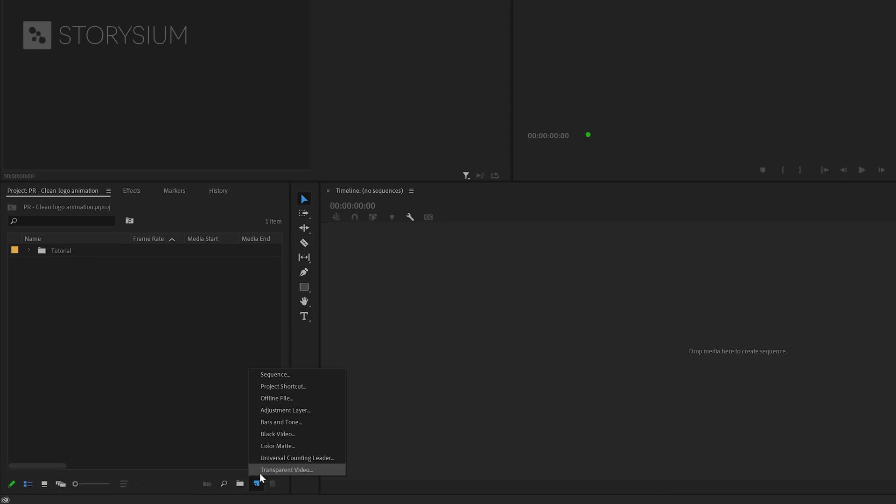
{"action": "left_click", "coordinate": [285, 374]}
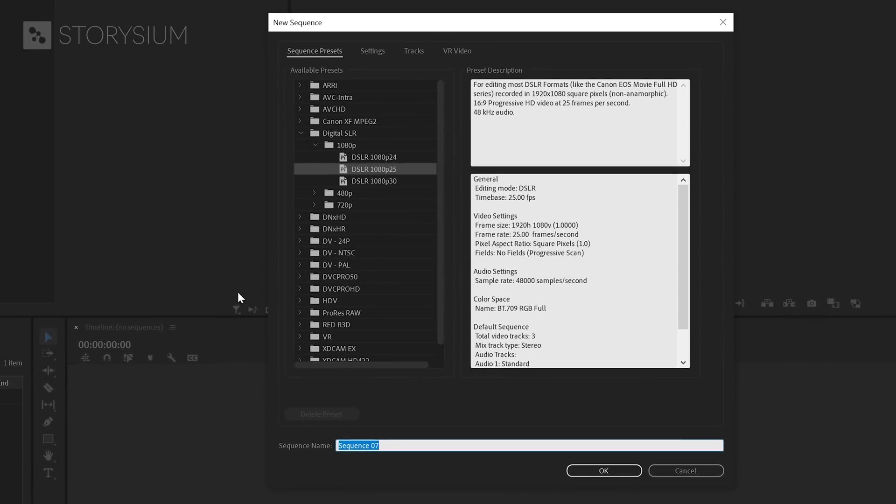
{"action": "left_click", "coordinate": [383, 51]}
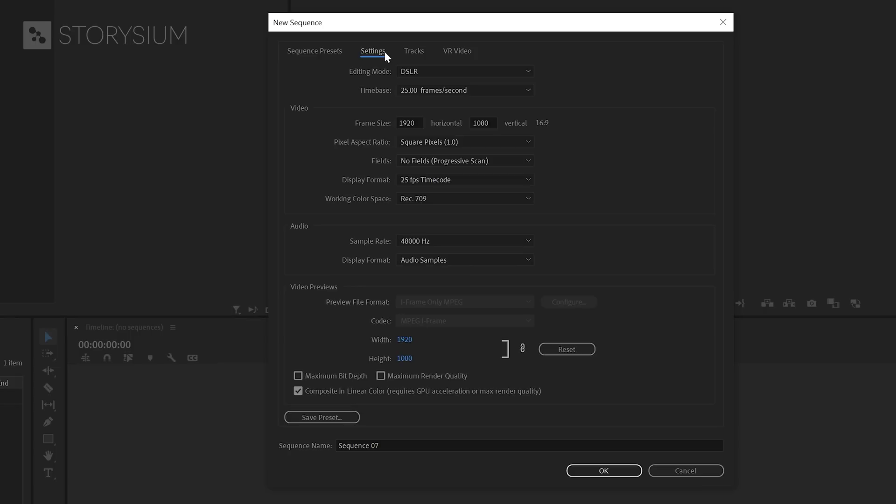
{"action": "left_click", "coordinate": [418, 123]}
{"action": "type", "text": "3840"}
{"action": "key", "text": "Tab"}
{"action": "type", "text": "21"}
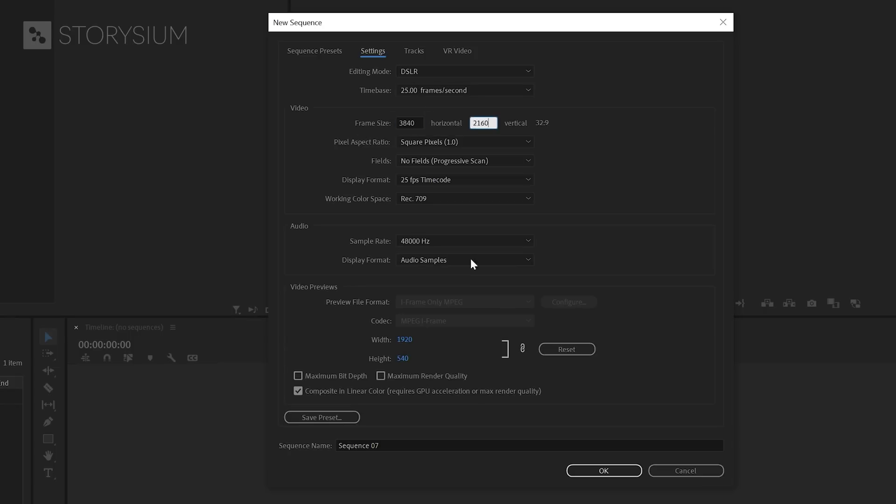
{"action": "left_click", "coordinate": [625, 473]}
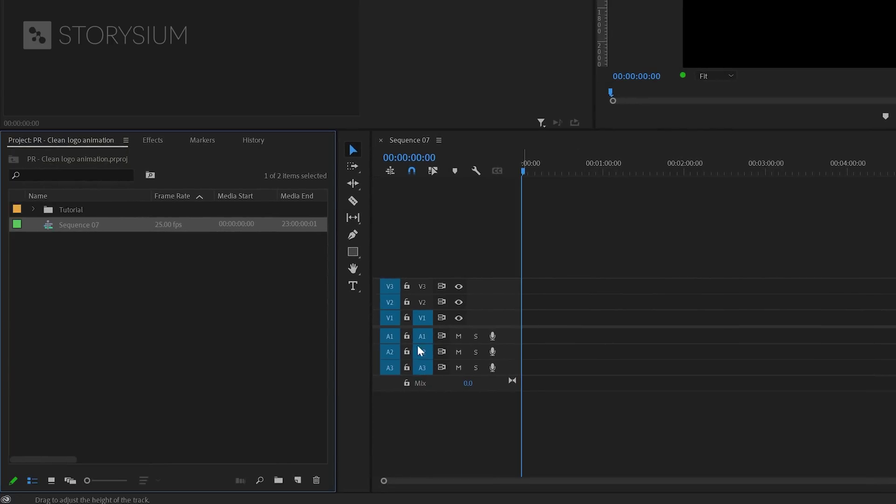
Create a 3840 x 2160 colour matte in C4D9E1 named Background.
{"action": "left_click", "coordinate": [296, 479]}
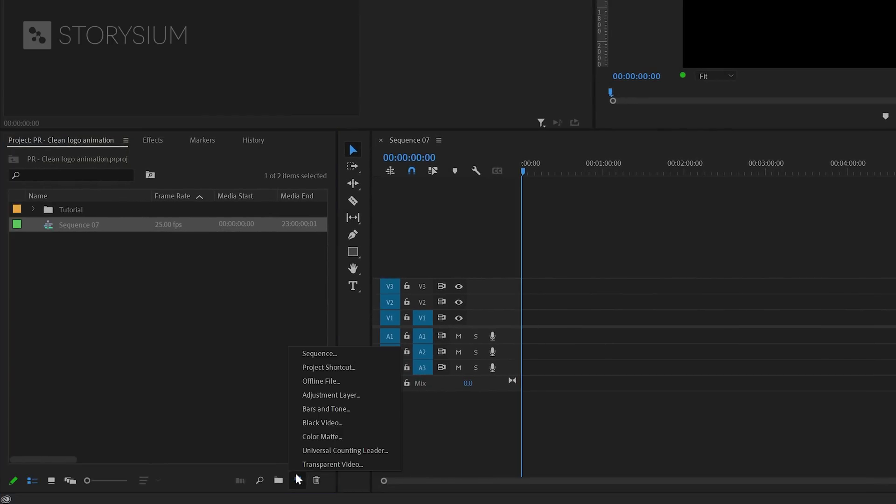
{"action": "left_click", "coordinate": [315, 434]}
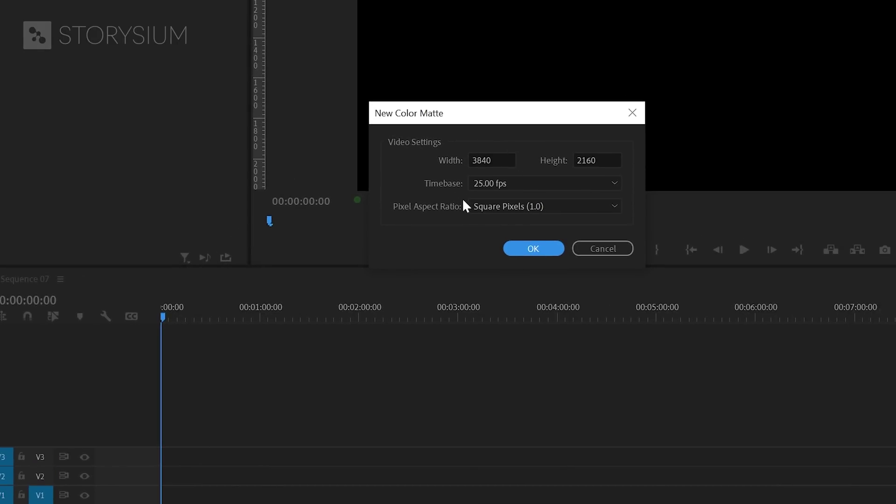
{"action": "left_click", "coordinate": [534, 248]}
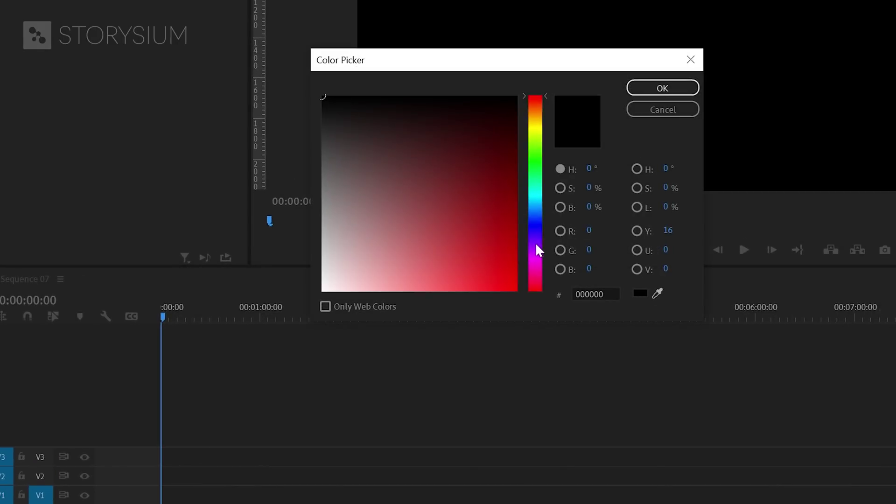
{"action": "left_click_drag", "start_coordinate": [536, 245], "coordinate": [534, 207]}
{"action": "left_click", "coordinate": [349, 269]}
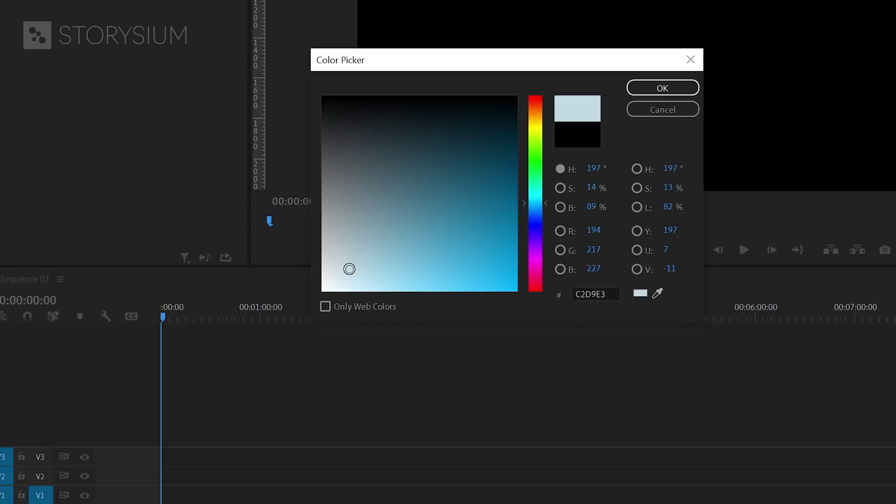
{"action": "left_click_drag", "start_coordinate": [349, 268], "coordinate": [346, 267]}
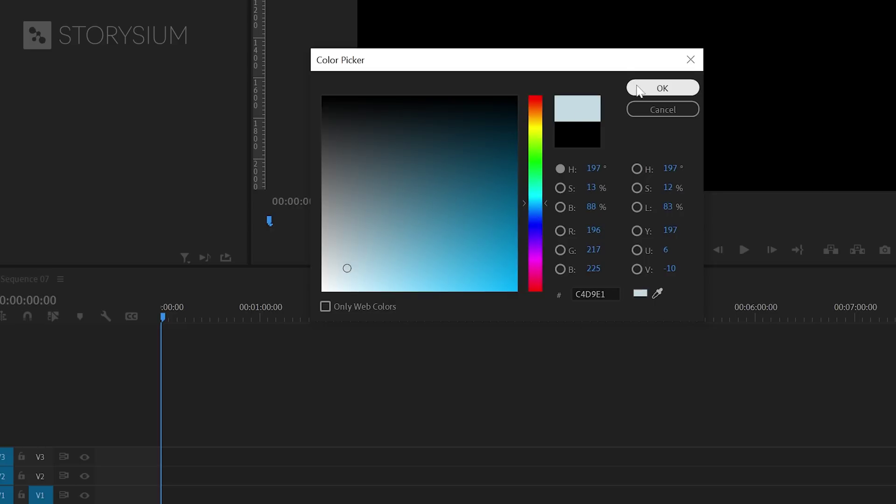
{"action": "left_click", "coordinate": [639, 90]}
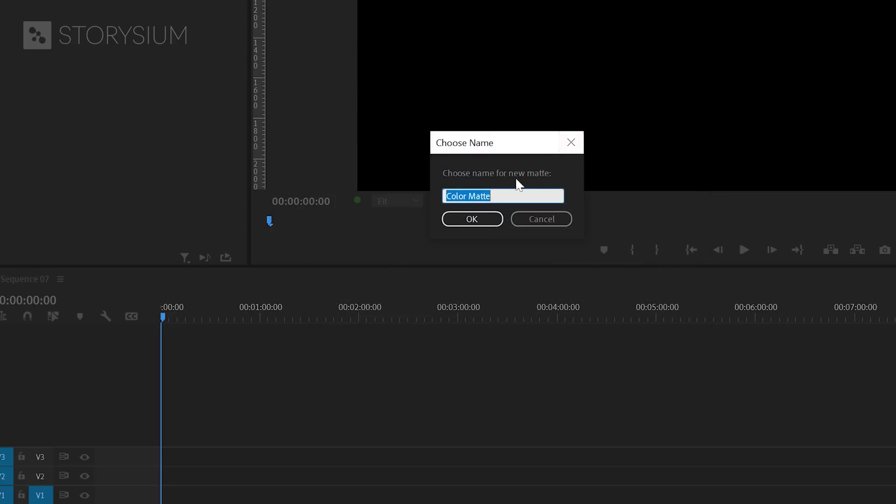
{"action": "type", "text": "Background"}
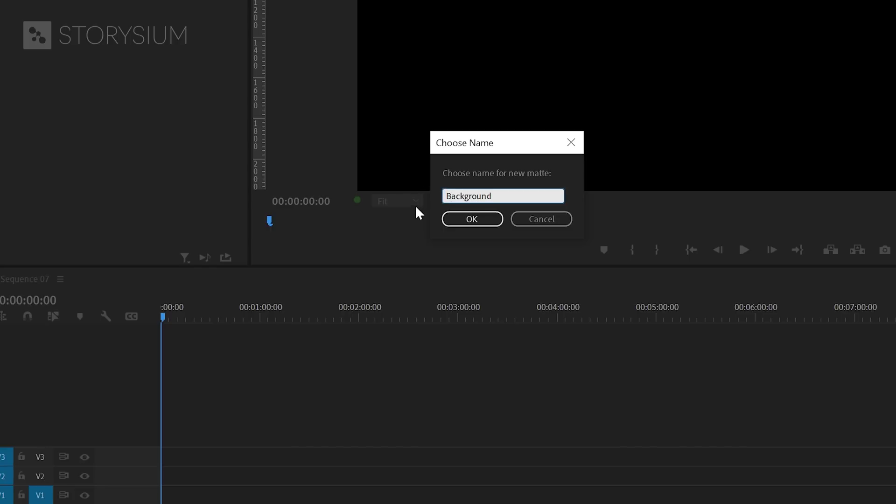
{"action": "left_click", "coordinate": [446, 222]}
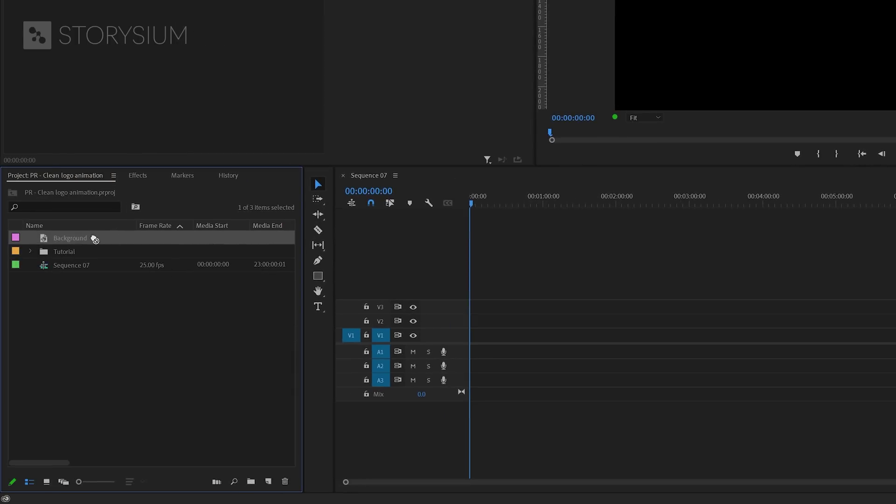
Place the Background matte on V1, trim it and select the clip.
{"action": "left_click_drag", "start_coordinate": [94, 238], "coordinate": [472, 335]}
{"action": "left_click_drag", "start_coordinate": [821, 488], "coordinate": [538, 485]}
{"action": "left_click_drag", "start_coordinate": [364, 376], "coordinate": [451, 375]}
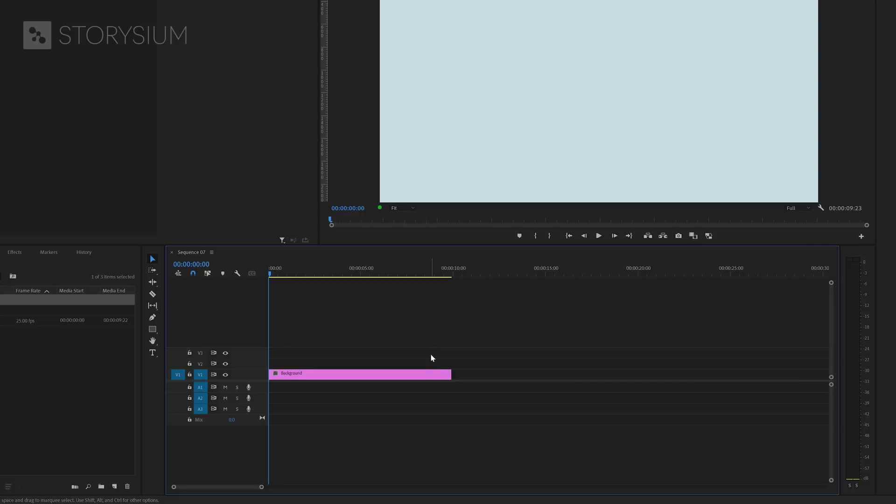
{"action": "left_click", "coordinate": [378, 378]}
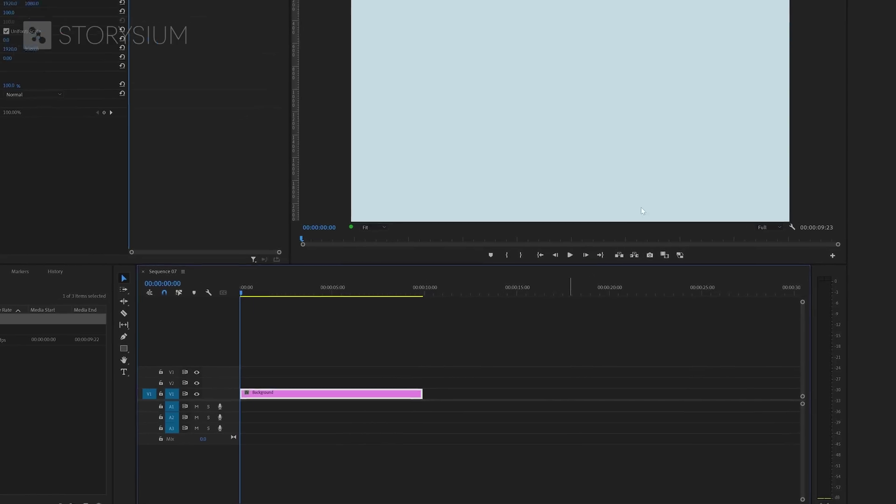
Set a Lumetri Color Vignette Amount of about -0.9 and toggle the effect to compare.
{"action": "left_click", "coordinate": [842, 24]}
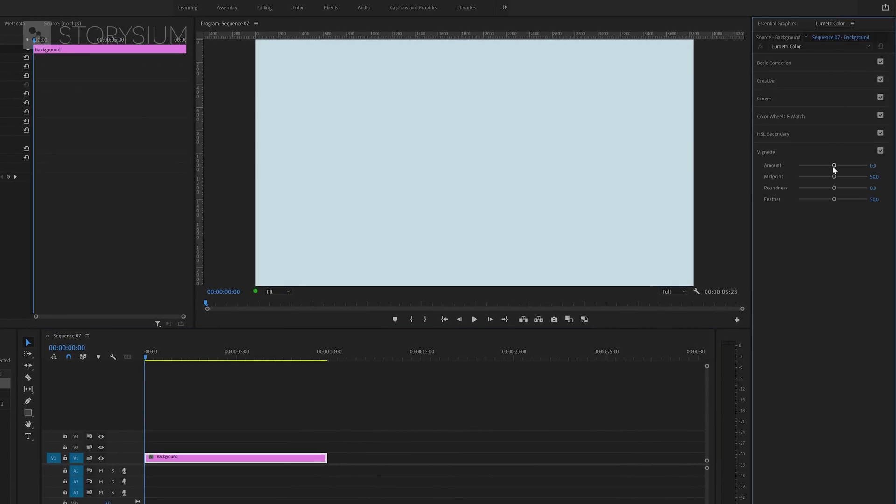
{"action": "left_click_drag", "start_coordinate": [834, 168], "coordinate": [822, 168]}
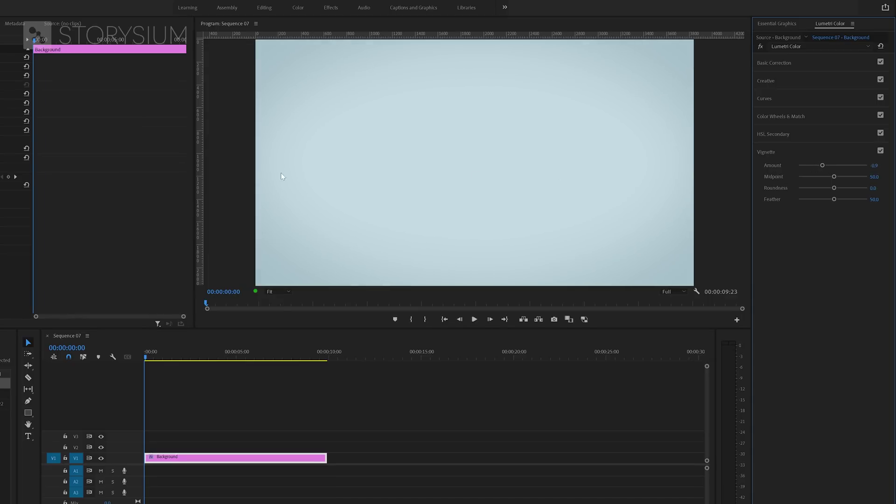
{"action": "left_click", "coordinate": [13, 181]}
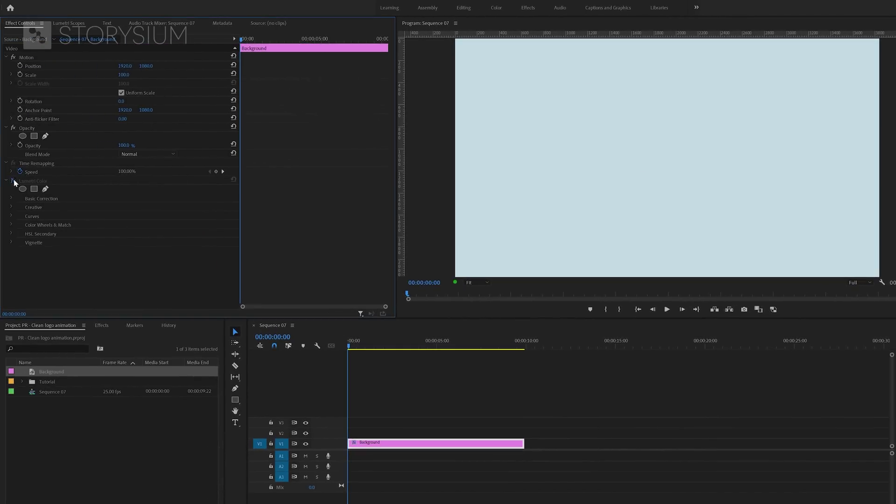
{"action": "left_click", "coordinate": [13, 181]}
{"action": "left_click", "coordinate": [13, 181]}
{"action": "left_click", "coordinate": [13, 181]}
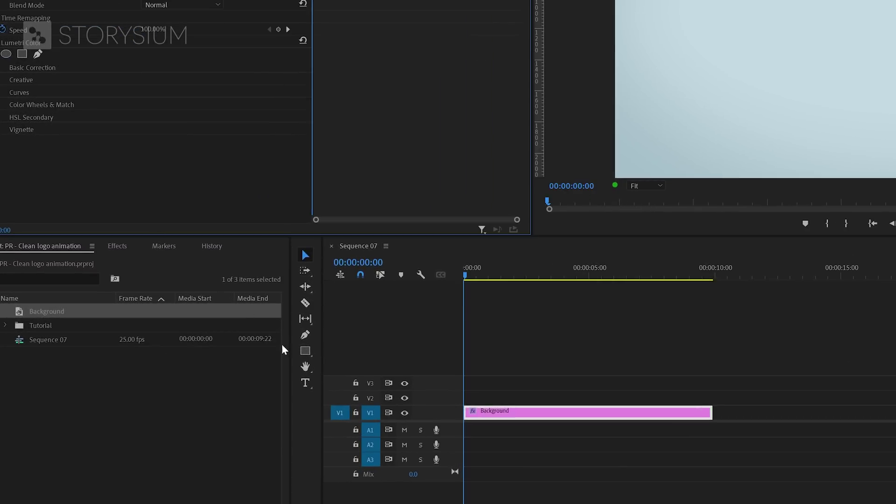
Type STORYSIUM and then PREMIERE PRO TUTORIALS as text in the Program monitor.
{"action": "left_click", "coordinate": [305, 383]}
{"action": "left_click", "coordinate": [791, 0]}
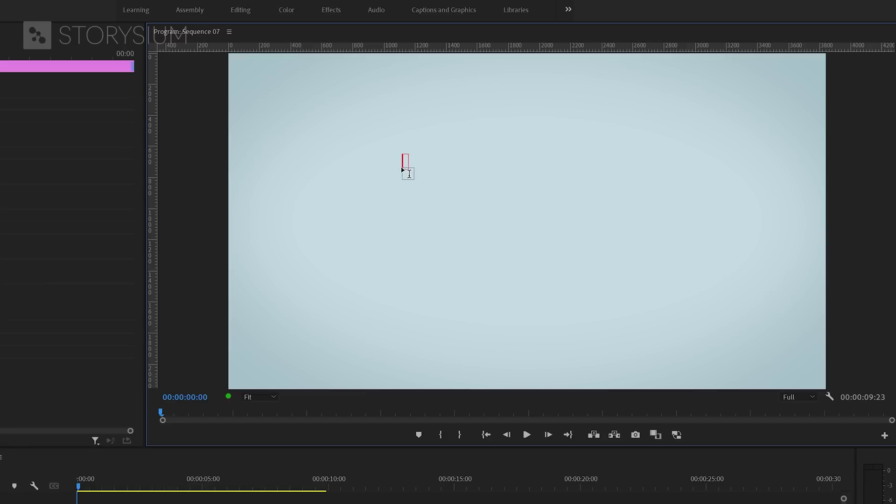
{"action": "type", "text": "STORYSIUM"}
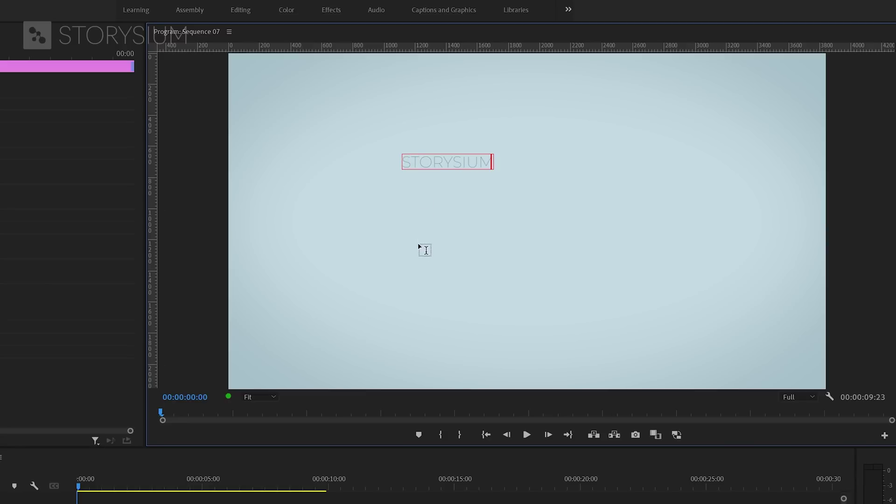
{"action": "key", "text": "Escape"}
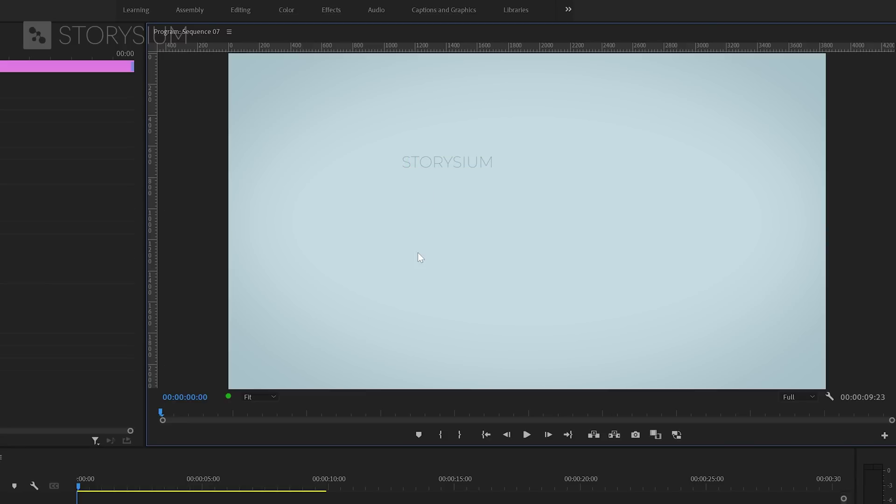
{"action": "type", "text": "PREMIERE PRO"}
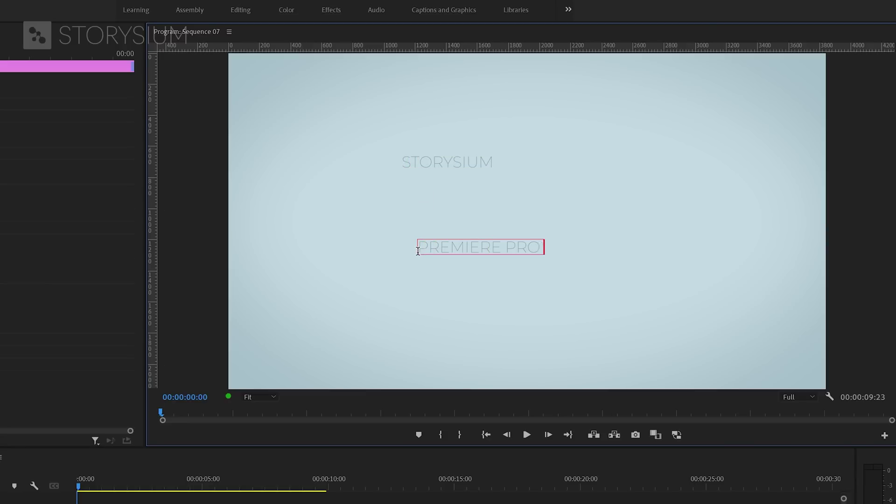
{"action": "type", "text": " TUTORIALS"}
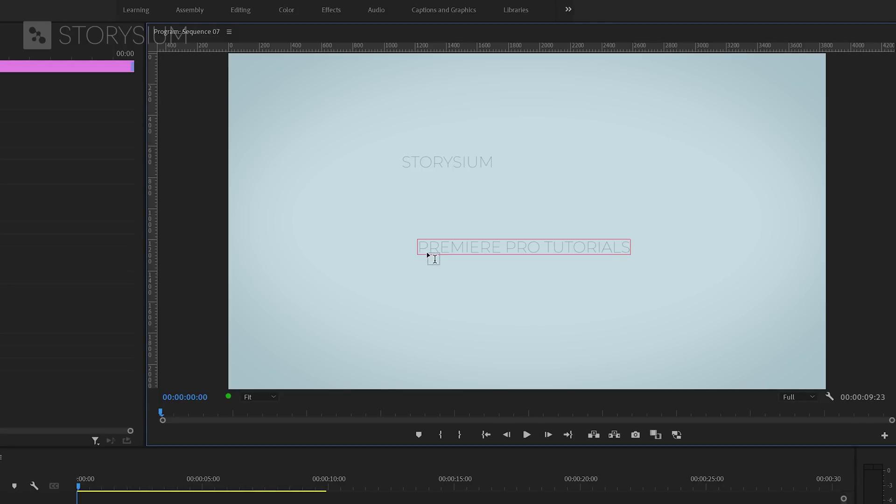
{"action": "left_click", "coordinate": [428, 254]}
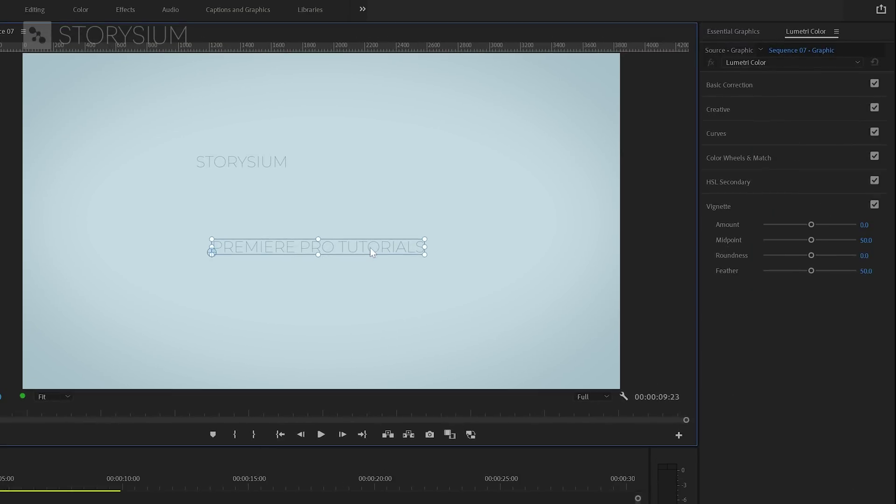
Give PREMIERE PRO TUTORIALS letter spacing of 100 and centre it horizontally.
{"action": "left_click", "coordinate": [743, 31]}
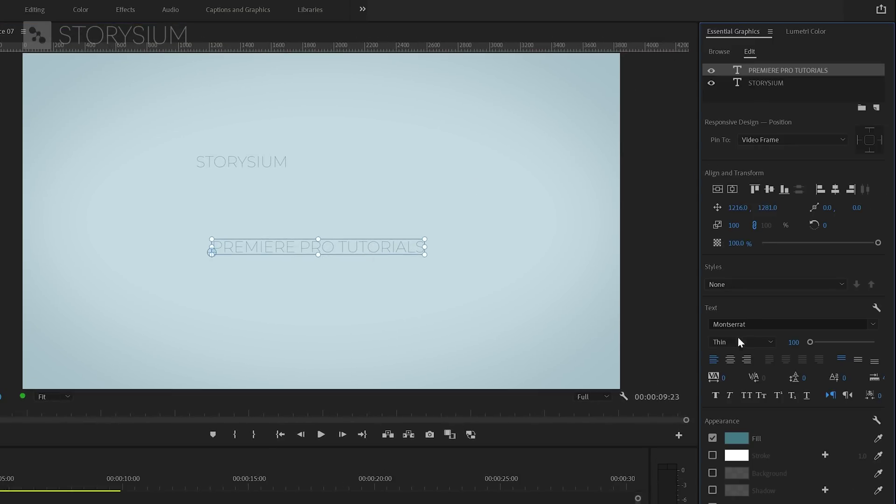
{"action": "left_click", "coordinate": [734, 373]}
{"action": "key", "text": "Return"}
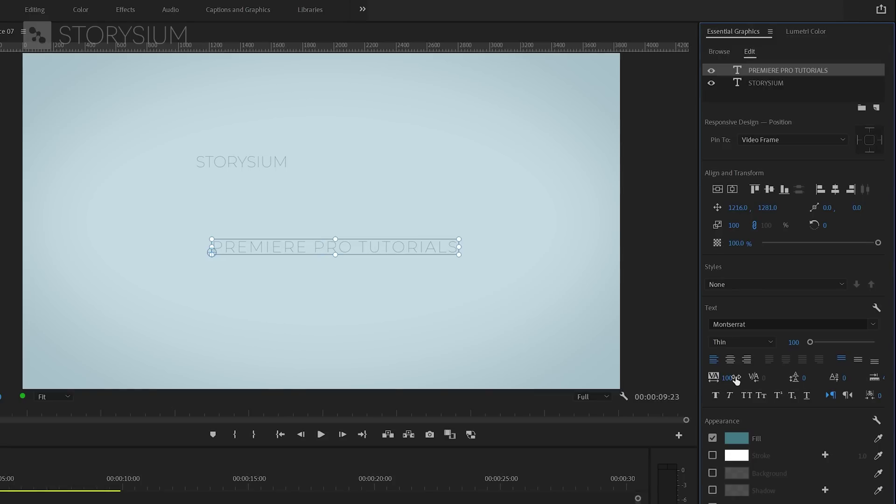
{"action": "left_click", "coordinate": [732, 189]}
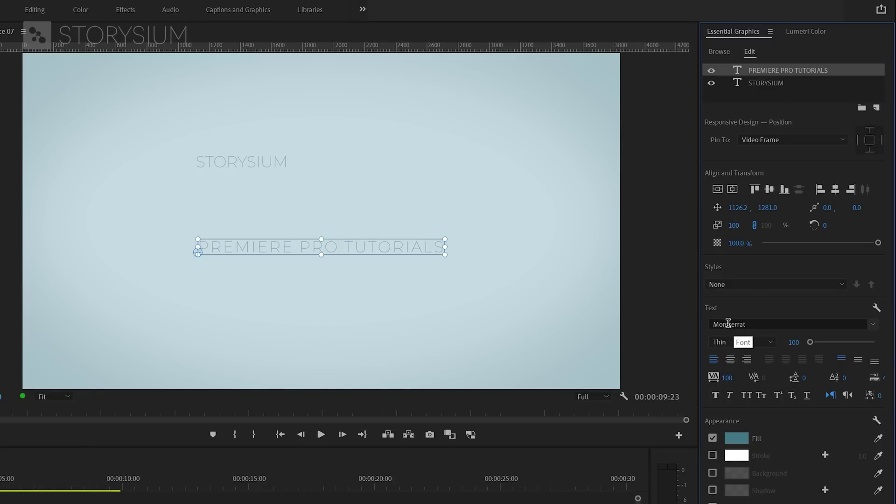
Scale STORYSIUM to about 301%, set its letter spacing to 100, and centre it.
{"action": "left_click", "coordinate": [261, 162]}
{"action": "left_click_drag", "start_coordinate": [292, 152], "coordinate": [492, 122]}
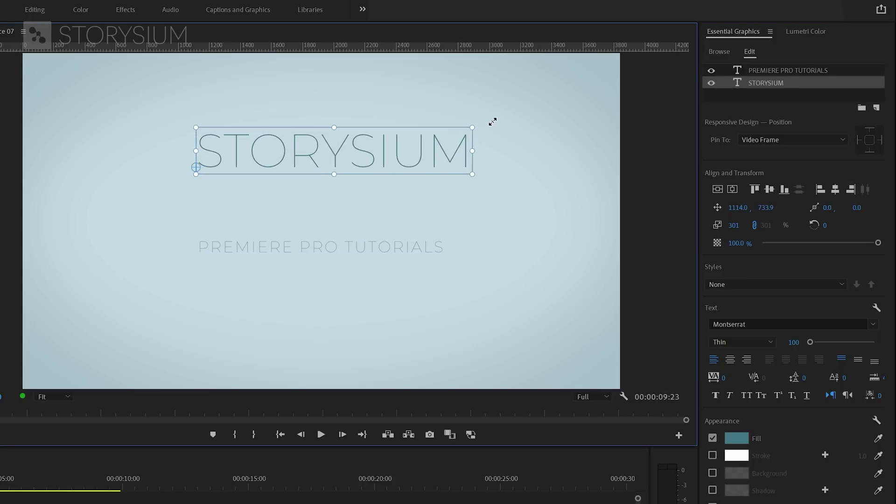
{"action": "left_click", "coordinate": [733, 373]}
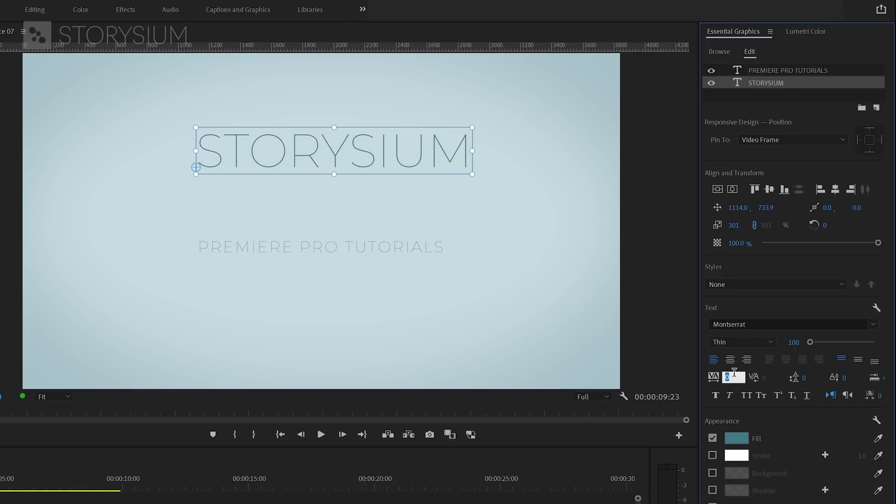
{"action": "type", "text": "100"}
{"action": "key", "text": "Return"}
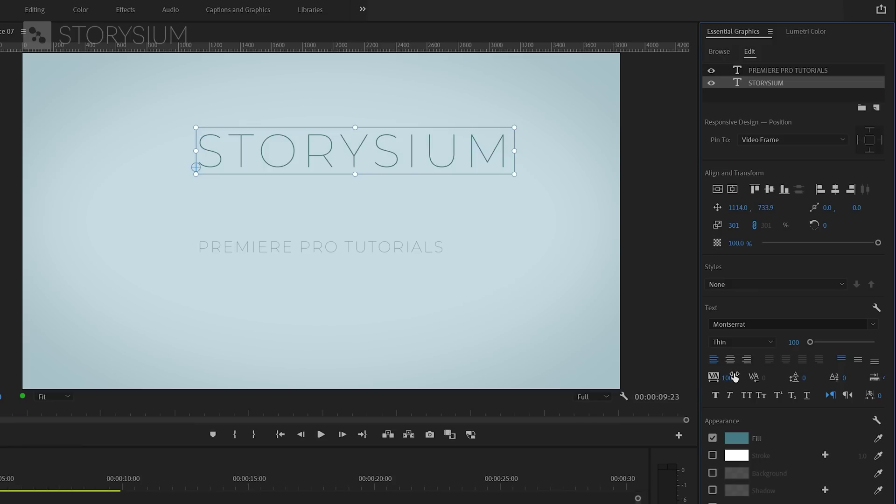
{"action": "left_click", "coordinate": [732, 190]}
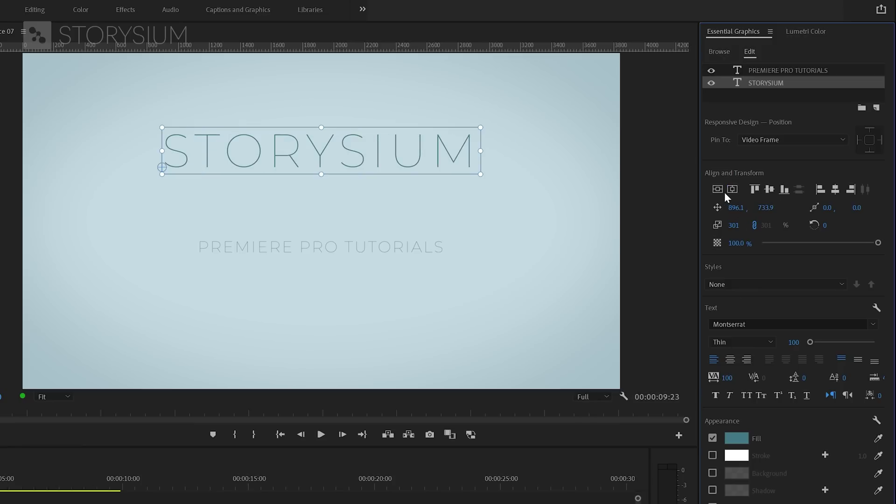
Stack STORYSIUM at frame centre with PREMIERE PRO TUTORIALS snug beneath it.
{"action": "left_click_drag", "start_coordinate": [414, 147], "coordinate": [370, 195]}
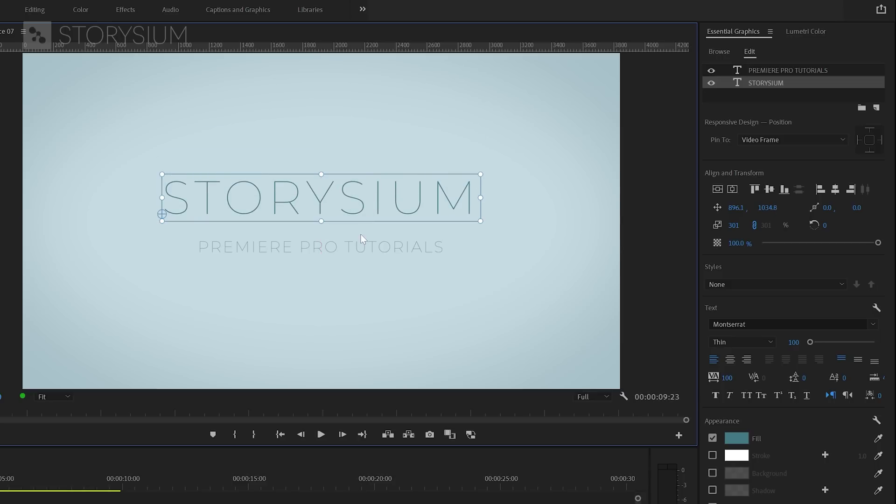
{"action": "left_click_drag", "start_coordinate": [360, 247], "coordinate": [357, 228]}
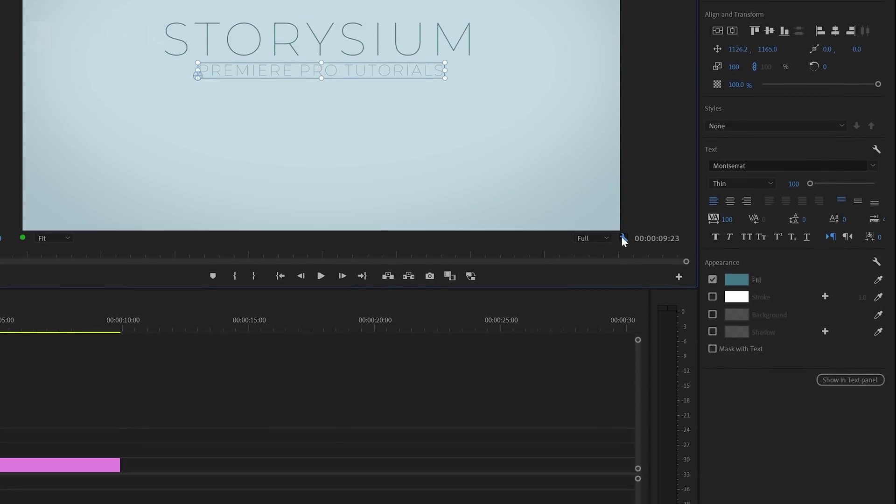
{"action": "left_click", "coordinate": [623, 396]}
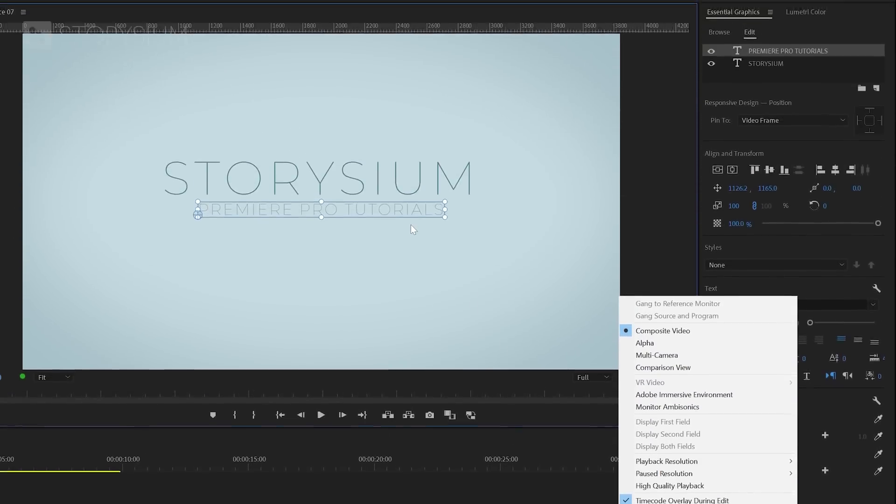
Colour the letters STORY orange FF6000 and extend the title clip to Background's end.
{"action": "left_click", "coordinate": [410, 225]}
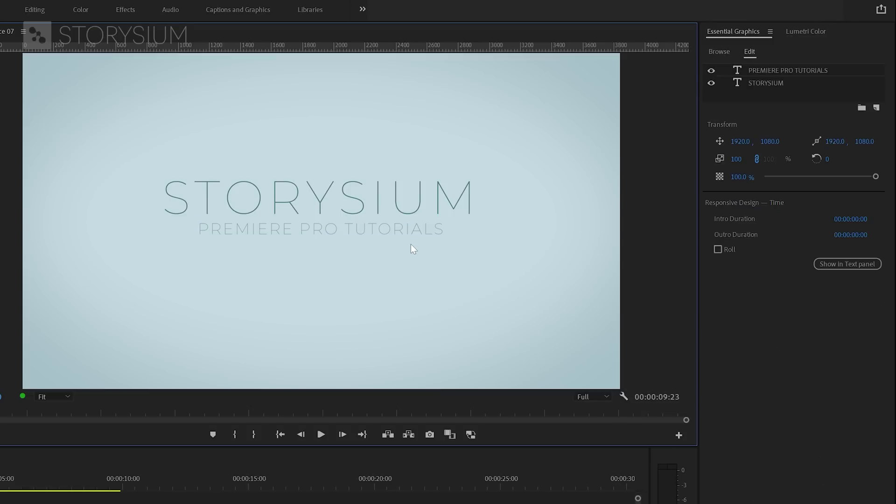
{"action": "left_click", "coordinate": [331, 202]}
{"action": "double_click", "coordinate": [331, 202]}
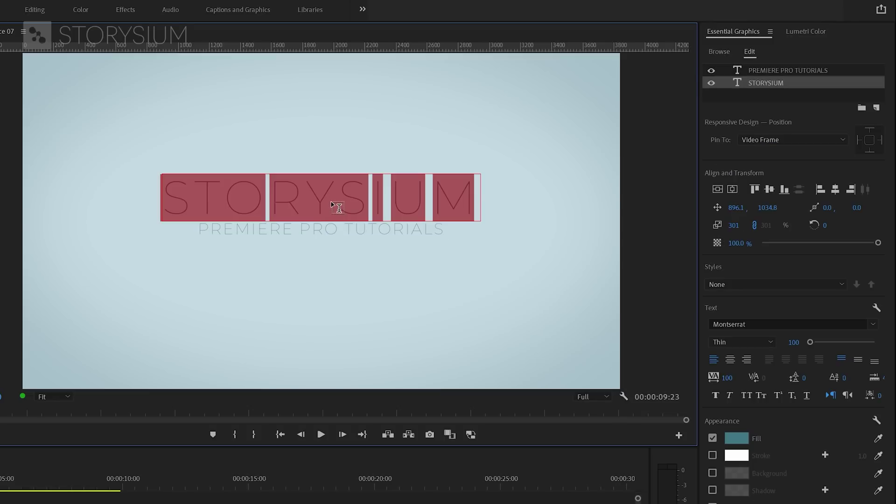
{"action": "left_click_drag", "start_coordinate": [331, 203], "coordinate": [160, 198]}
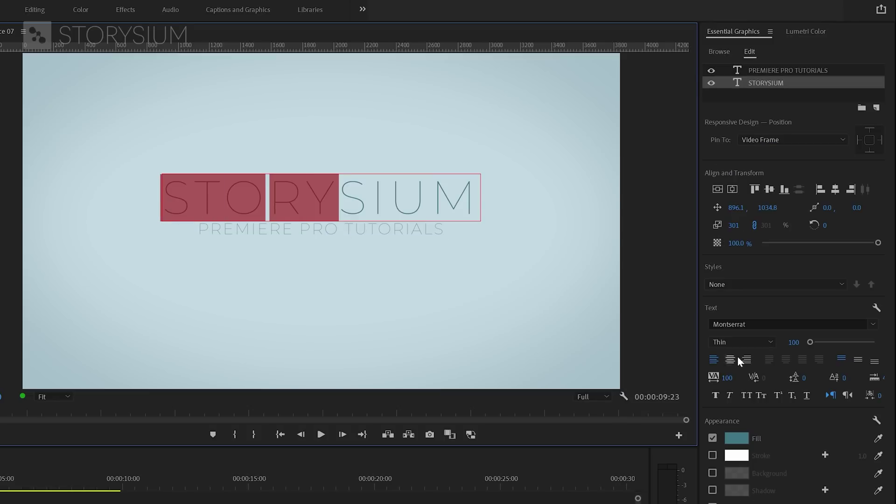
{"action": "left_click", "coordinate": [747, 437]}
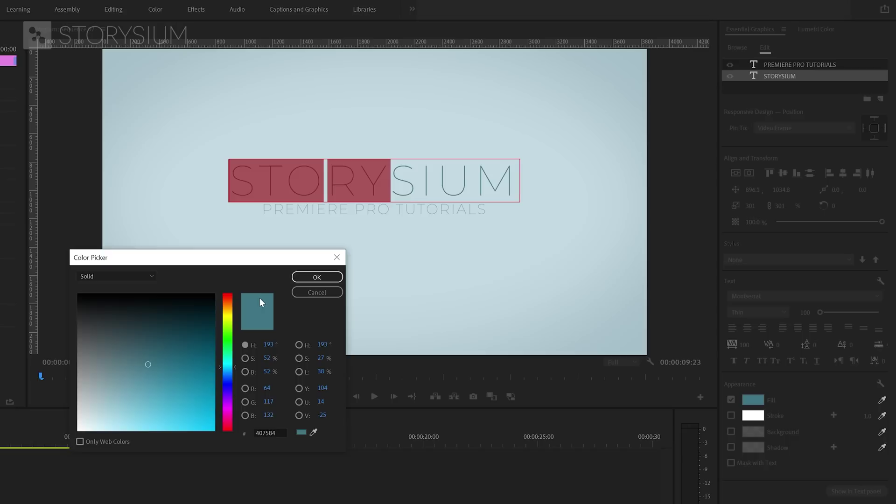
{"action": "left_click", "coordinate": [228, 302]}
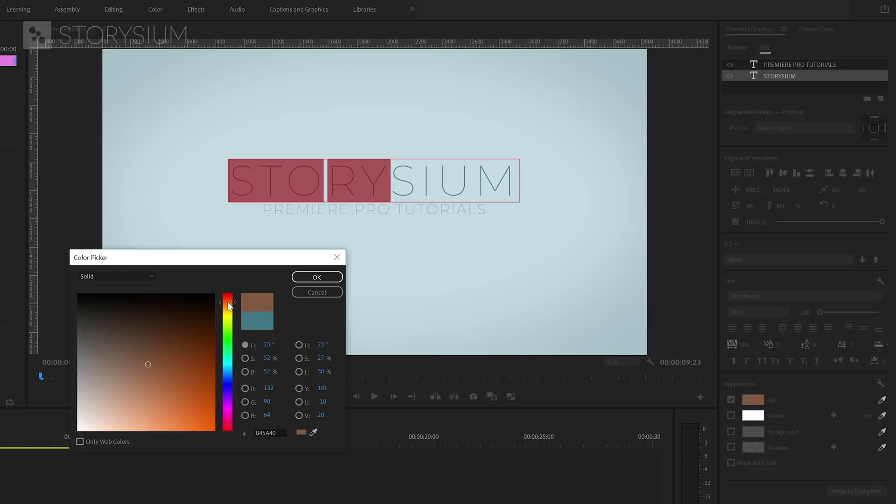
{"action": "left_click_drag", "start_coordinate": [202, 378], "coordinate": [215, 431]}
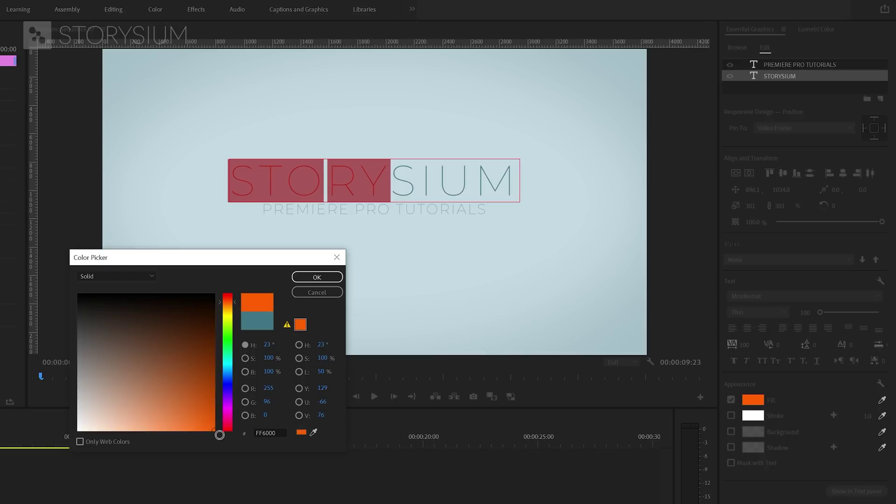
{"action": "left_click", "coordinate": [320, 277]}
{"action": "left_click", "coordinate": [316, 349]}
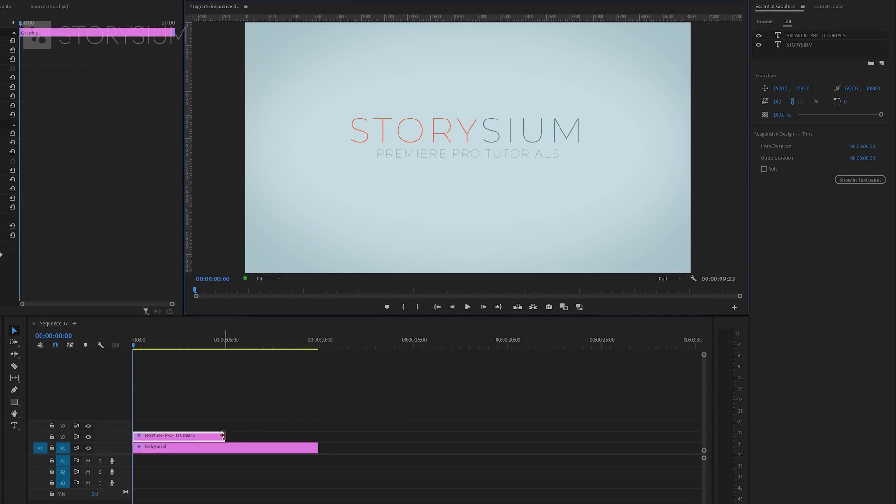
{"action": "left_click_drag", "start_coordinate": [222, 435], "coordinate": [318, 435]}
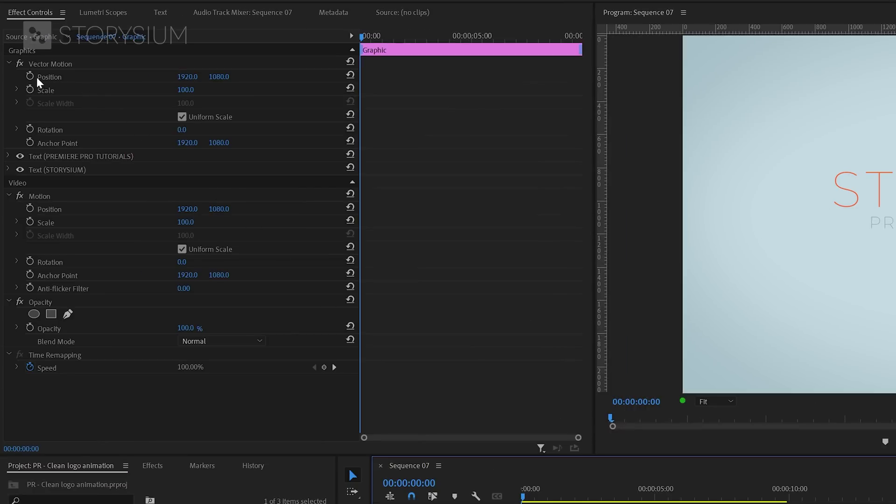
Keyframe the title's Scale from 75 at the start to 100 at a later keyframe.
{"action": "left_click", "coordinate": [29, 88]}
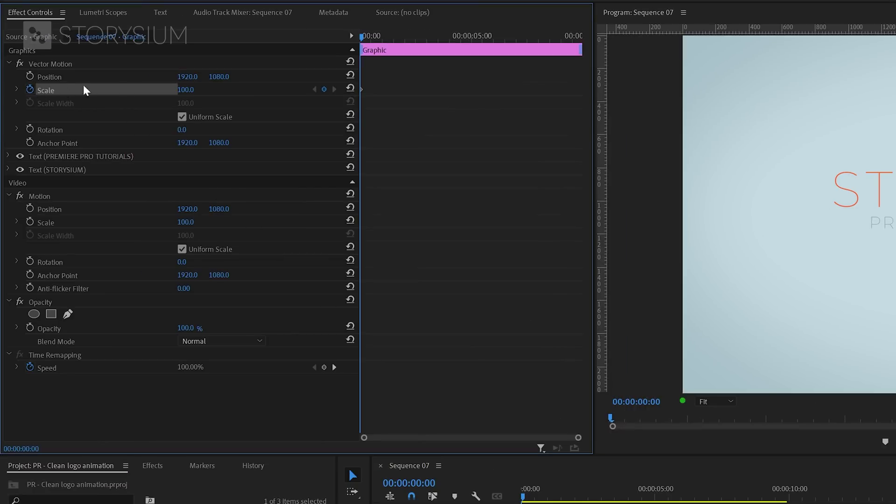
{"action": "left_click_drag", "start_coordinate": [362, 88], "coordinate": [530, 89]}
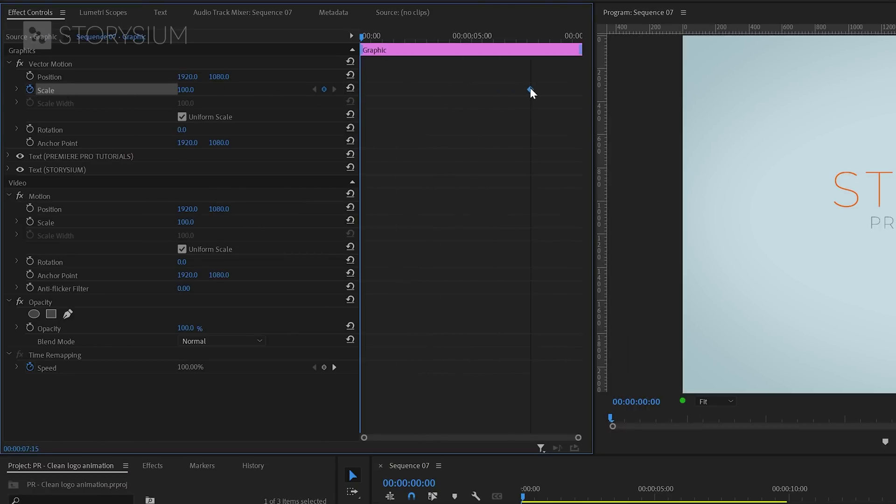
{"action": "left_click", "coordinate": [195, 87]}
{"action": "type", "text": "75"}
{"action": "key", "text": "Return"}
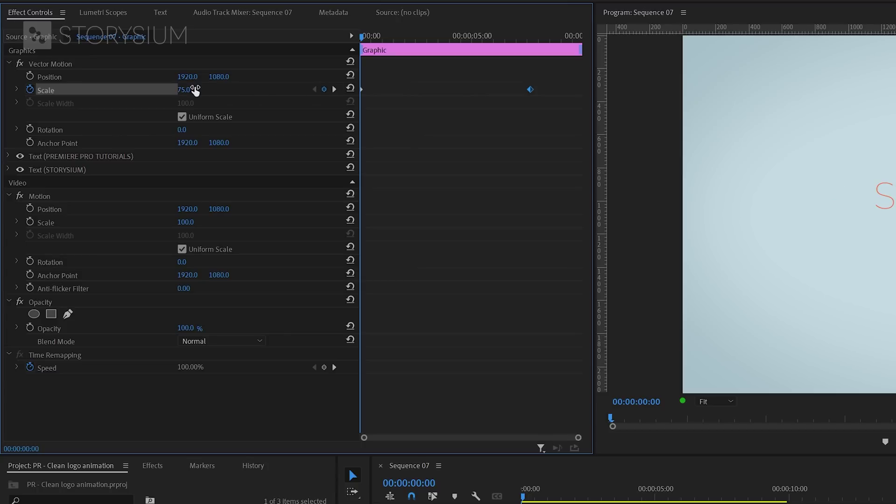
Apply Ease Out to the first Scale keyframe and Ease In to the second.
{"action": "right_click", "coordinate": [362, 88]}
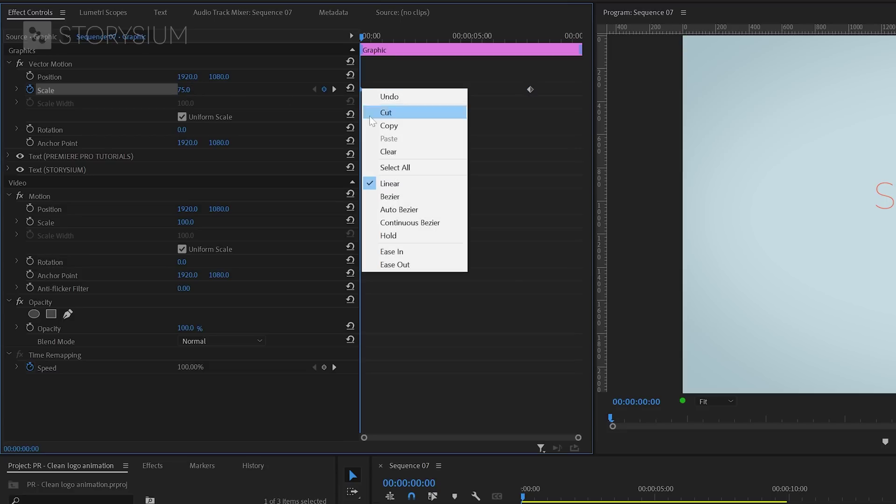
{"action": "left_click", "coordinate": [402, 265]}
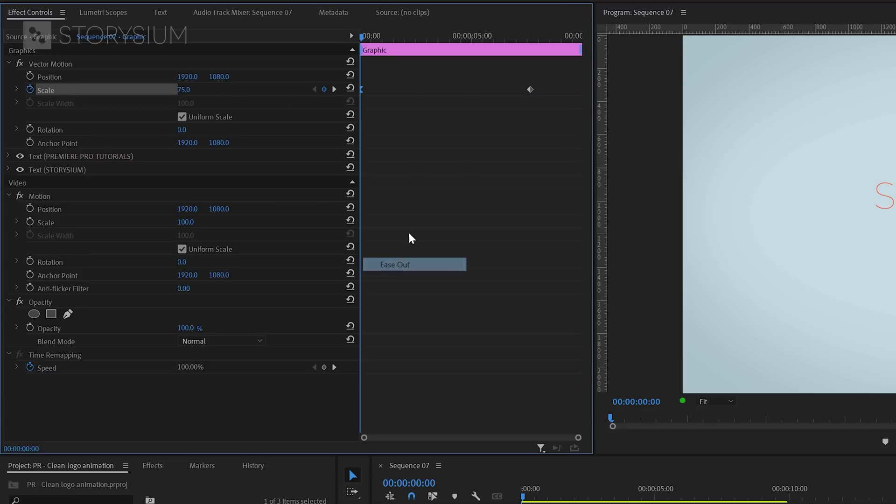
{"action": "right_click", "coordinate": [530, 88]}
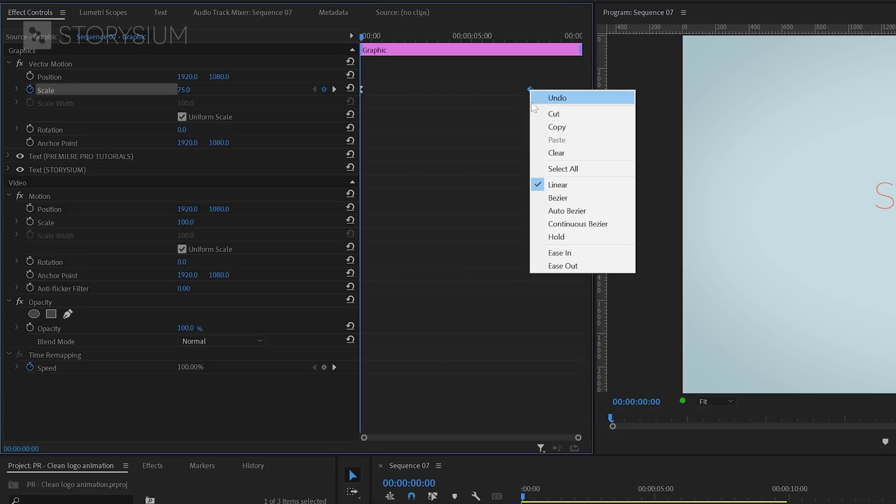
{"action": "left_click", "coordinate": [560, 253]}
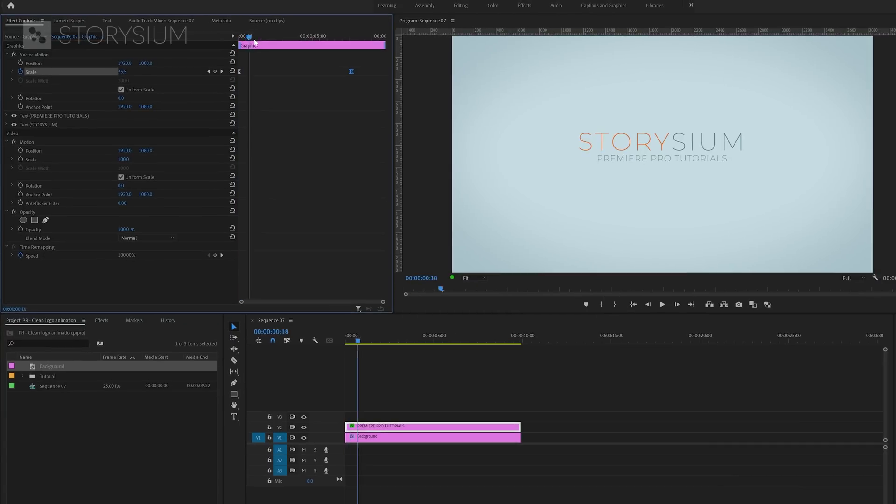
{"action": "left_click_drag", "start_coordinate": [254, 42], "coordinate": [281, 69]}
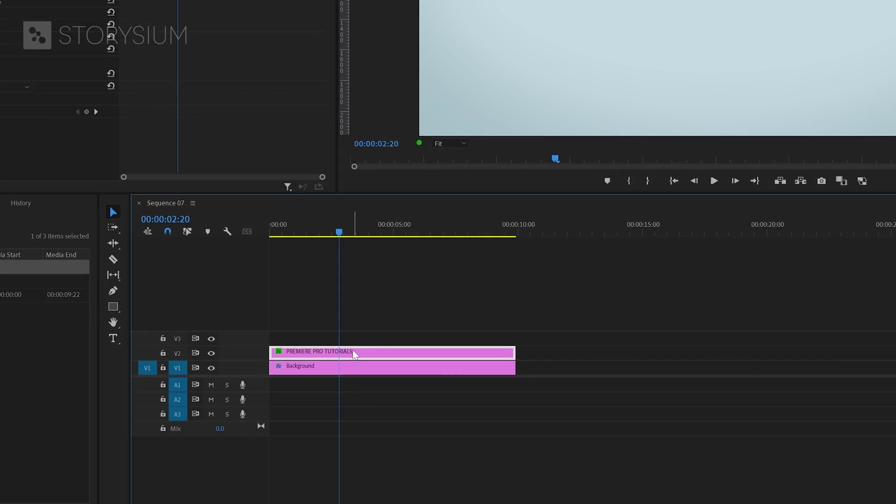
Alt-drag the title clip onto V3, then again onto a new V4 track.
{"action": "left_click_drag", "start_coordinate": [354, 354], "coordinate": [353, 341]}
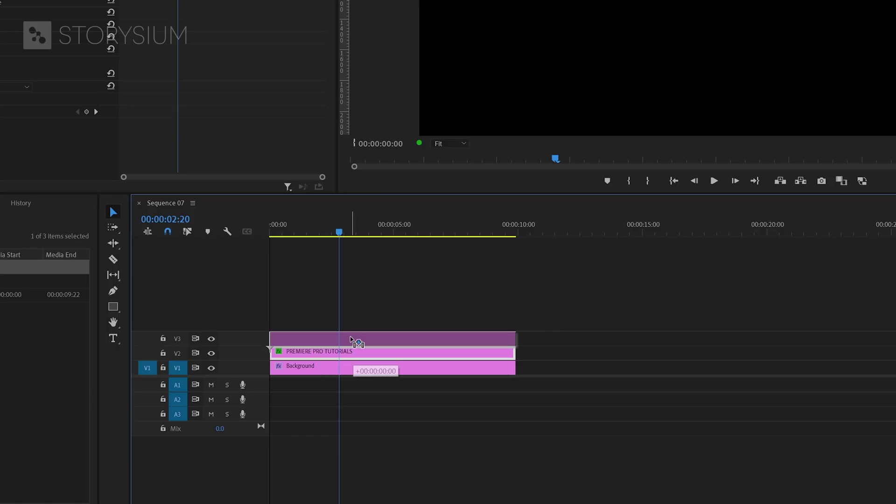
{"action": "left_click_drag", "start_coordinate": [351, 337], "coordinate": [351, 337]}
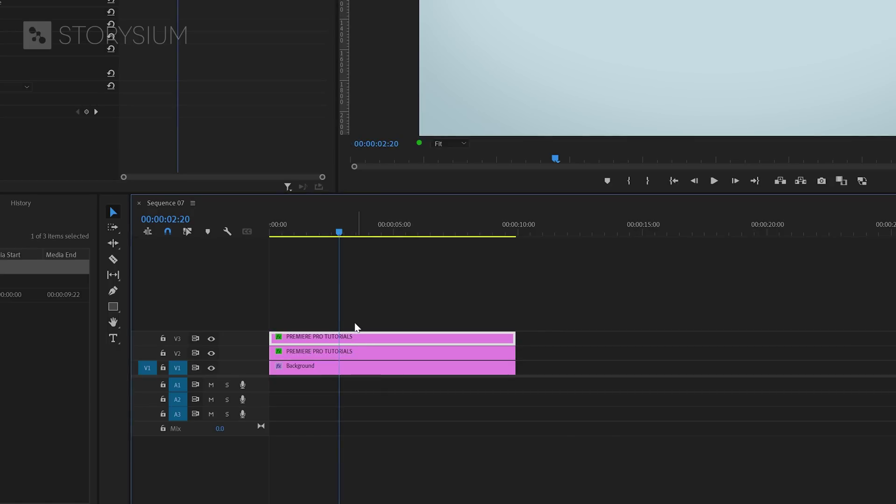
{"action": "left_click_drag", "start_coordinate": [355, 326], "coordinate": [363, 319]}
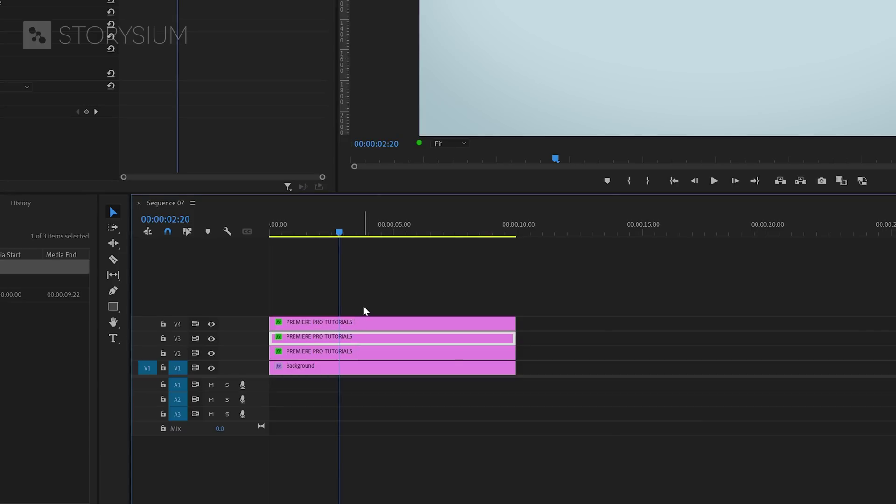
Apply the Drop Shadow effect to the V3 title copy.
{"action": "left_click", "coordinate": [146, 165]}
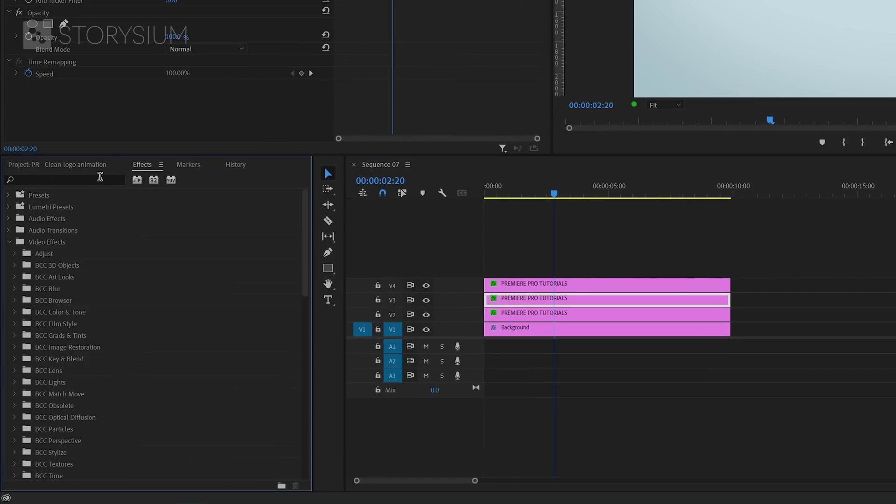
{"action": "left_click", "coordinate": [112, 180]}
{"action": "type", "text": "drop"}
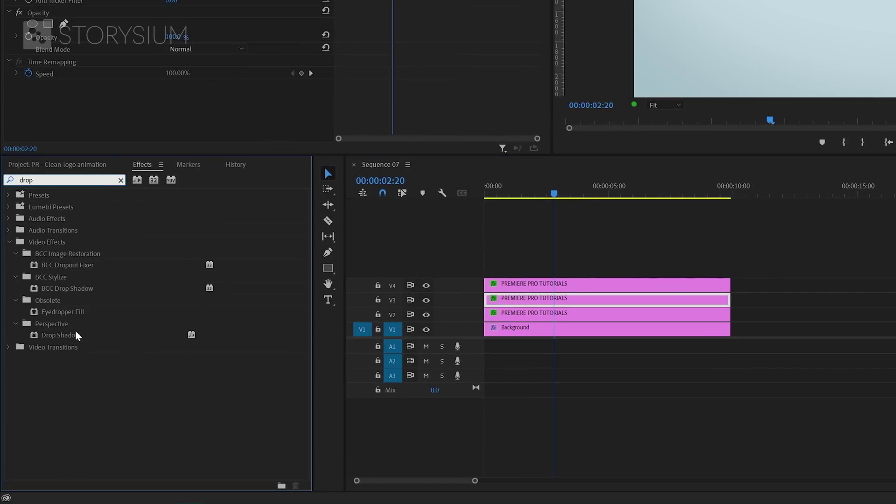
{"action": "left_click", "coordinate": [67, 334]}
{"action": "left_click_drag", "start_coordinate": [60, 332], "coordinate": [513, 301]}
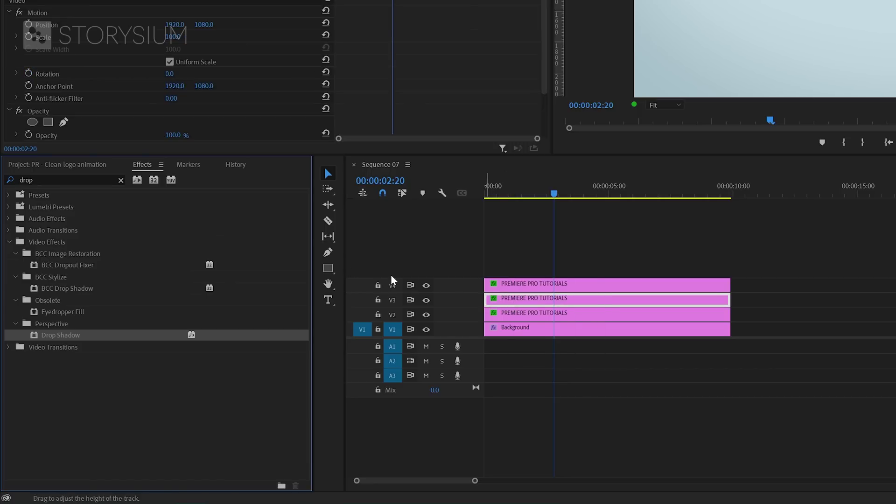
Apply the Gaussian Blur effect to the V2 title copy.
{"action": "left_click", "coordinate": [121, 180]}
{"action": "left_click", "coordinate": [121, 180]}
{"action": "type", "text": "gaus"}
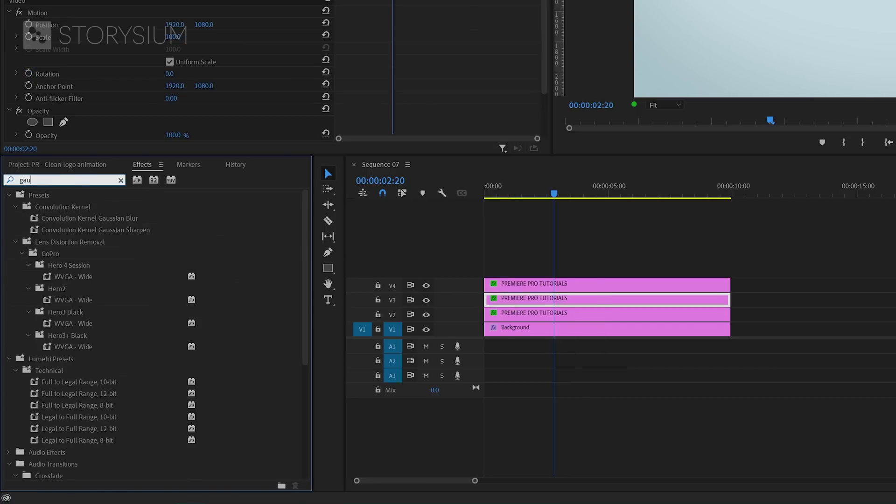
{"action": "left_click", "coordinate": [70, 324]}
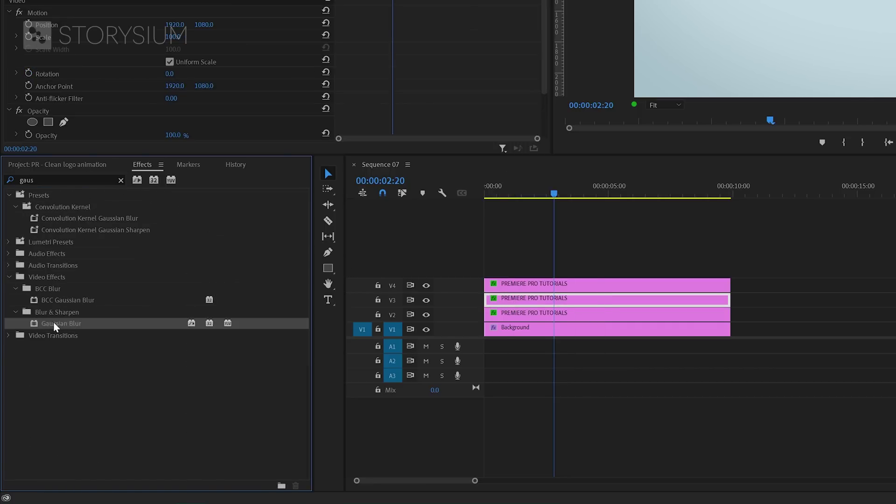
{"action": "left_click_drag", "start_coordinate": [55, 322], "coordinate": [530, 312]}
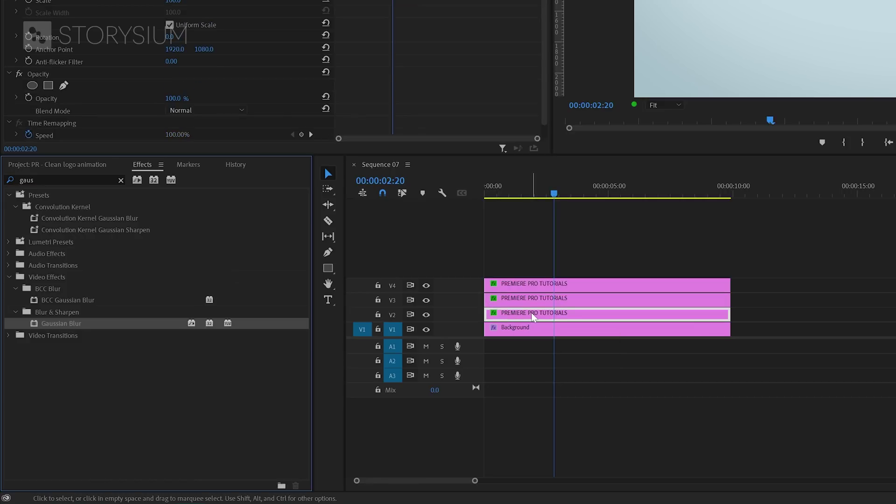
Sample white into the fill of both V4 title lines, then switch back to the Editing workspace.
{"action": "left_click", "coordinate": [540, 283]}
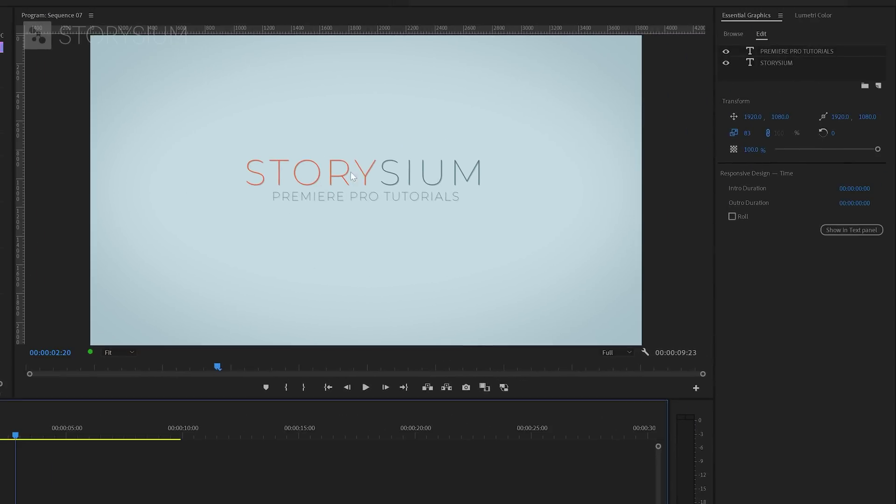
{"action": "left_click", "coordinate": [357, 173]}
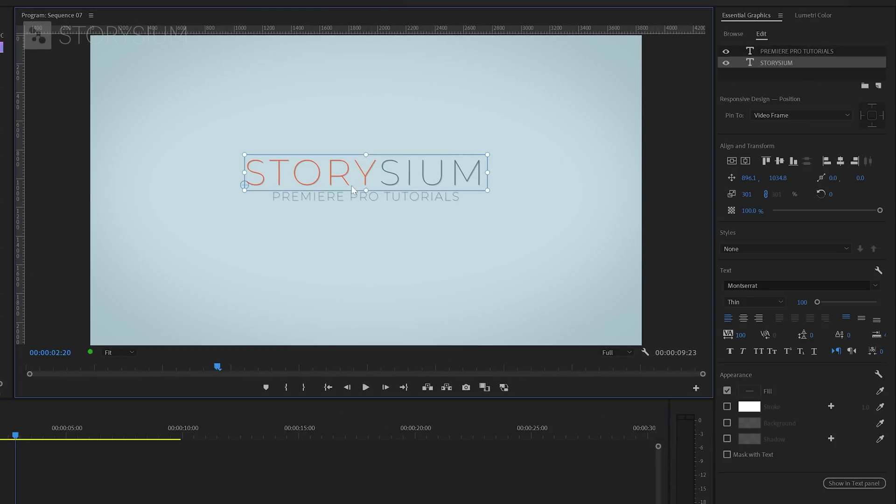
{"action": "left_click", "coordinate": [346, 197], "text": "shift"}
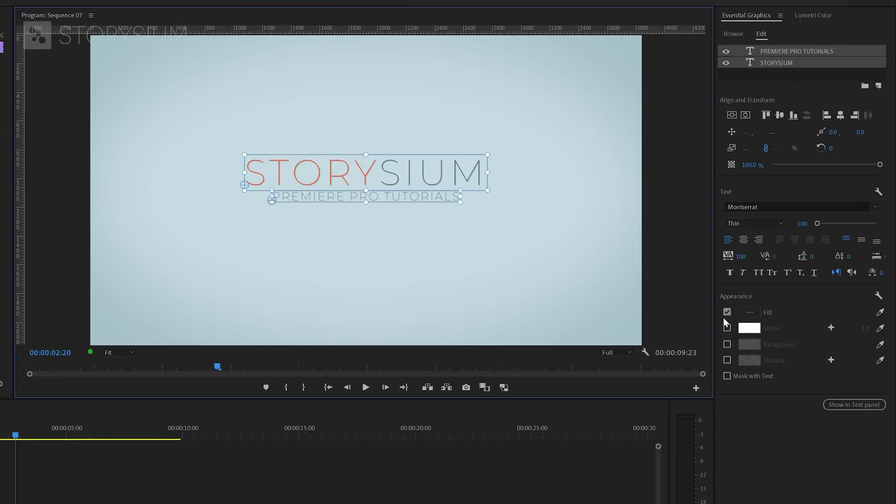
{"action": "left_click", "coordinate": [879, 312]}
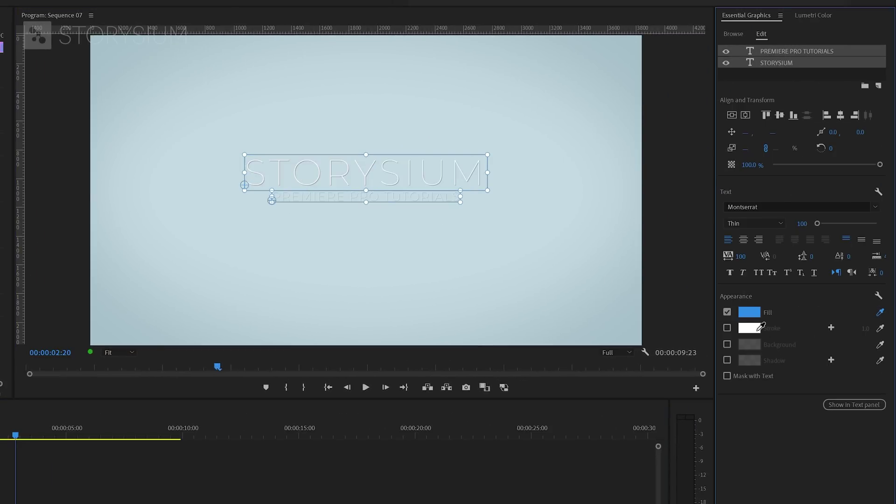
{"action": "left_click", "coordinate": [756, 330]}
{"action": "key", "text": "alt+shift+2"}
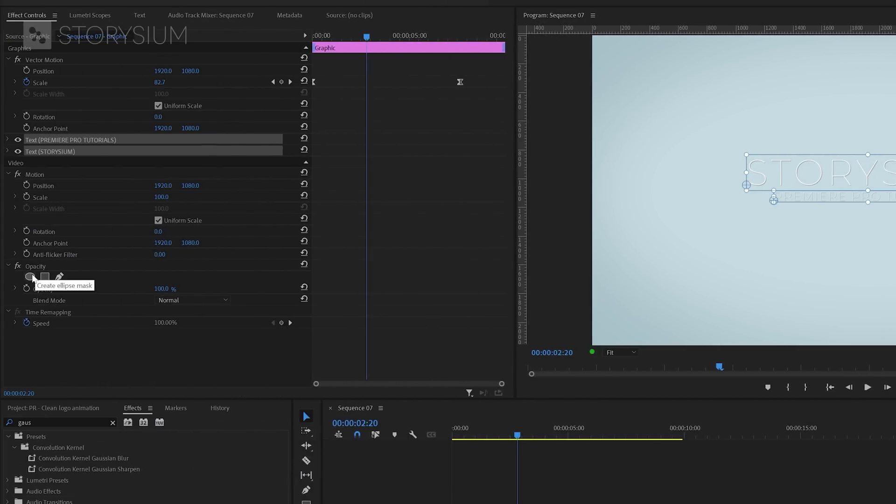
Draw a four-point parallelogram pen mask just left of the STORYSIUM logo.
{"action": "left_click", "coordinate": [59, 277]}
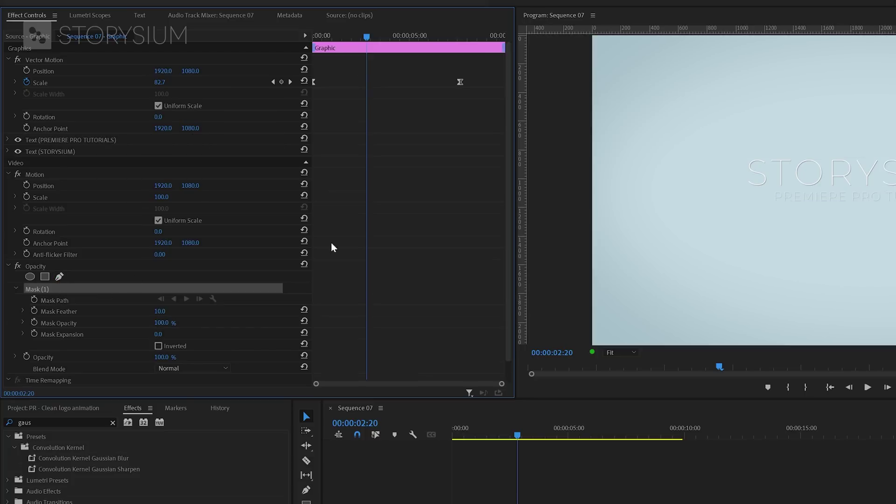
{"action": "left_click", "coordinate": [631, 137]}
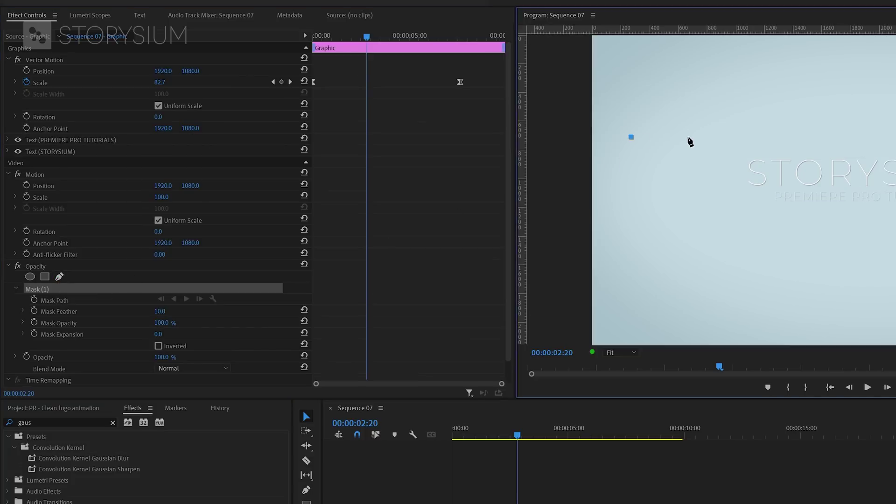
{"action": "left_click", "coordinate": [690, 136]}
{"action": "left_click", "coordinate": [726, 225]}
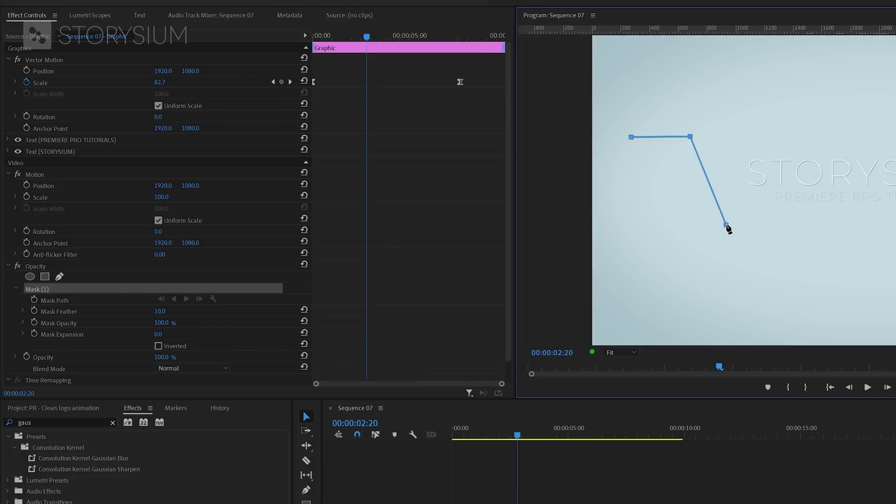
{"action": "left_click", "coordinate": [667, 225]}
{"action": "left_click", "coordinate": [632, 138]}
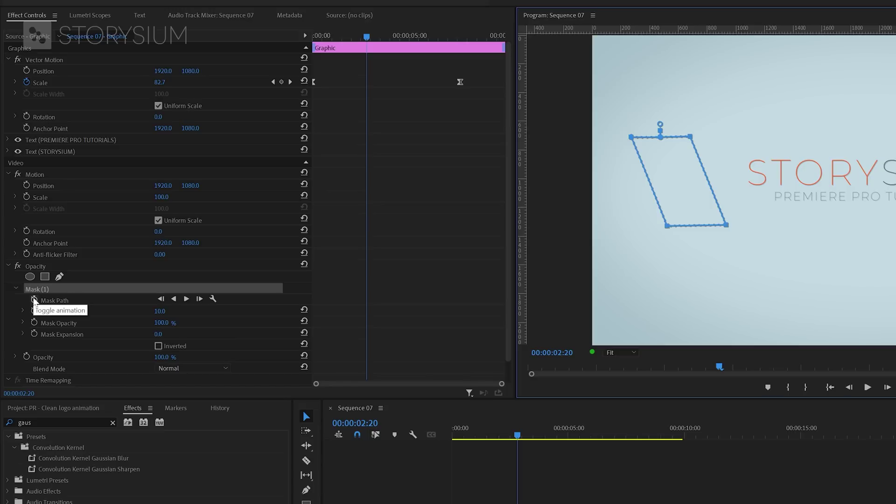
Keyframe Mask Path so the mask moves right across the logo by about 03:17, and preview.
{"action": "left_click", "coordinate": [35, 300]}
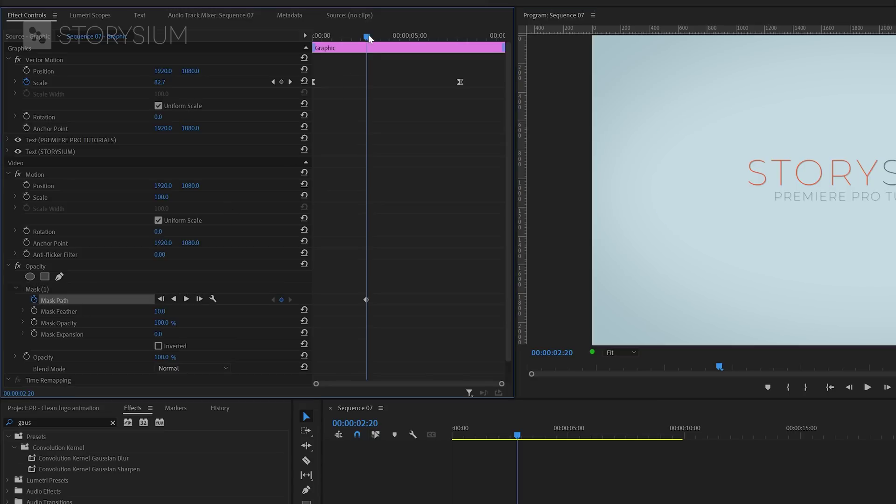
{"action": "left_click_drag", "start_coordinate": [368, 35], "coordinate": [383, 38]}
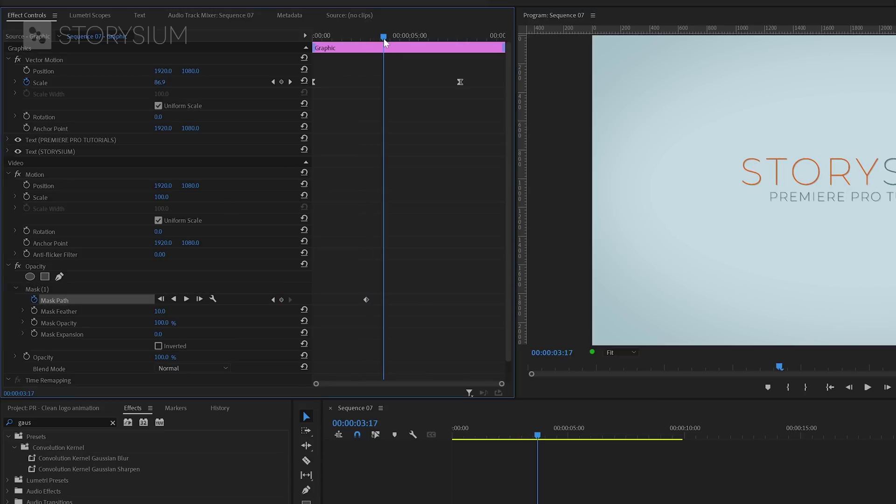
{"action": "left_click", "coordinate": [44, 290]}
{"action": "left_click_drag", "start_coordinate": [672, 175], "coordinate": [822, 170]}
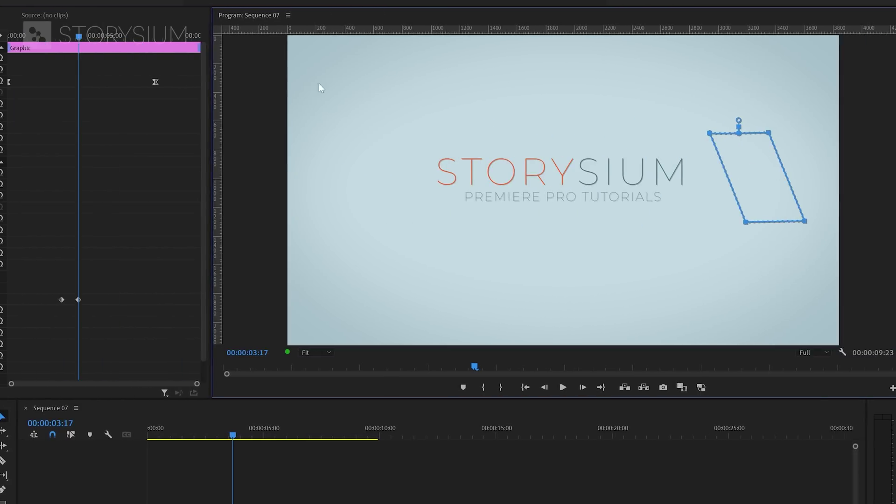
{"action": "left_click", "coordinate": [59, 41]}
{"action": "key", "text": "space"}
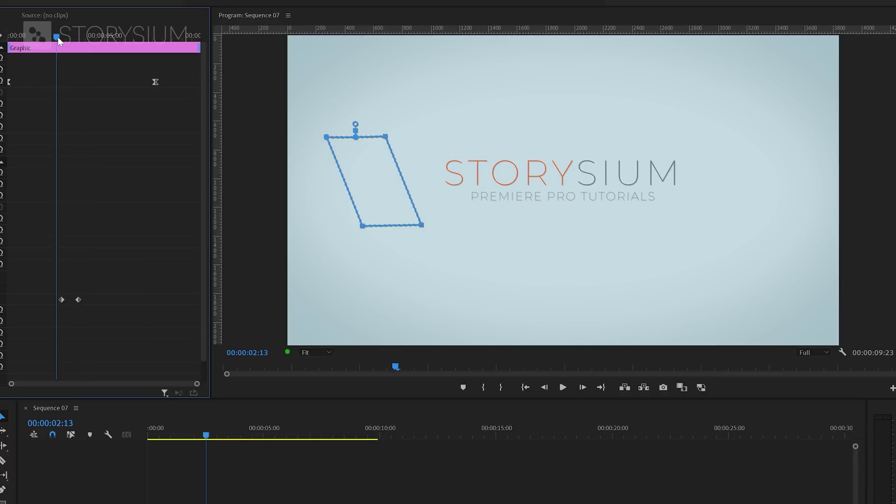
{"action": "key", "text": "space"}
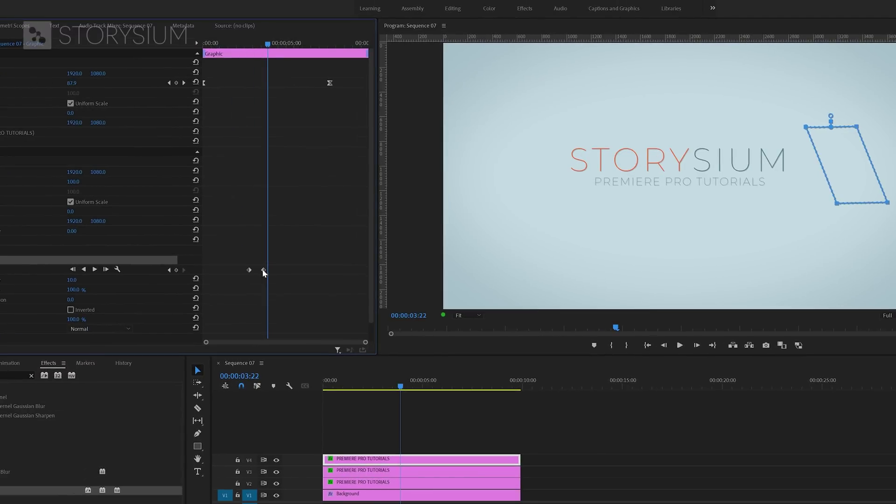
Finish the sweep slightly earlier, raise Mask Feather to 75, and replay the shine.
{"action": "left_click_drag", "start_coordinate": [263, 270], "coordinate": [259, 269]}
{"action": "left_click_drag", "start_coordinate": [271, 44], "coordinate": [255, 44]}
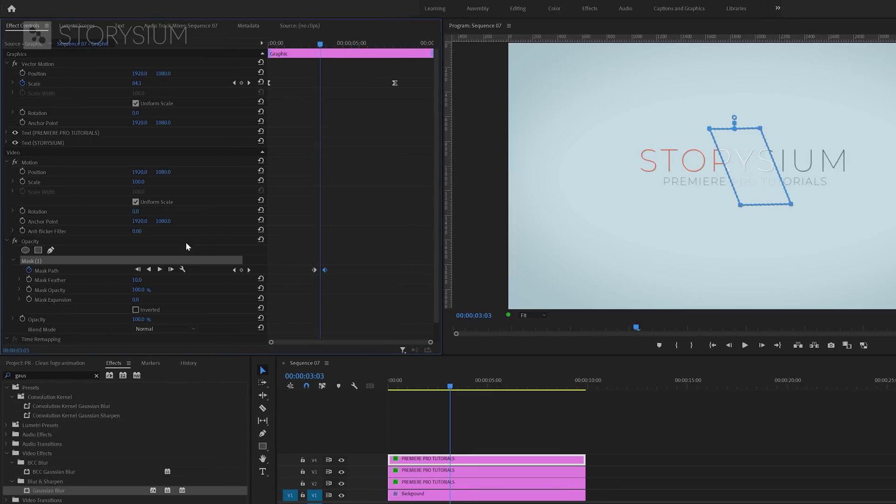
{"action": "left_click_drag", "start_coordinate": [137, 280], "coordinate": [166, 280]}
{"action": "left_click", "coordinate": [310, 44]}
{"action": "key", "text": "space"}
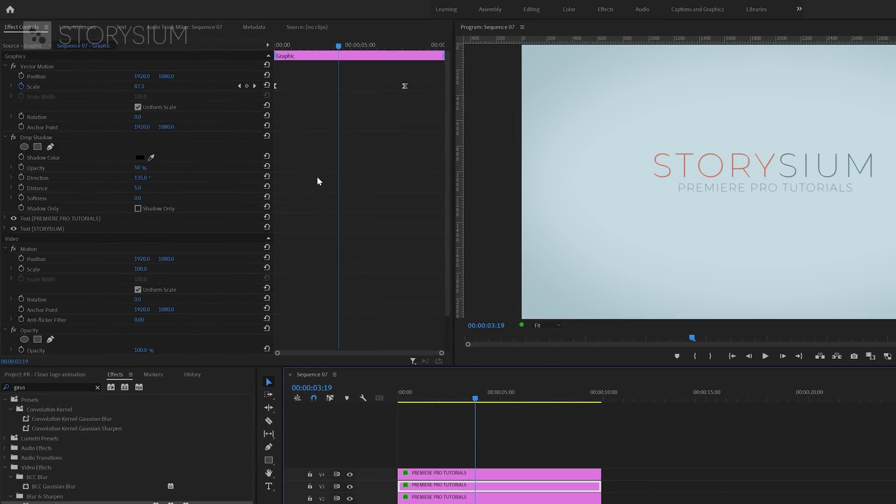
Scrub the V3 Drop Shadow Distance to 66 and Softness to 23.
{"action": "scroll", "coordinate": [317, 177], "scroll_direction": "down", "scroll_amount": 2}
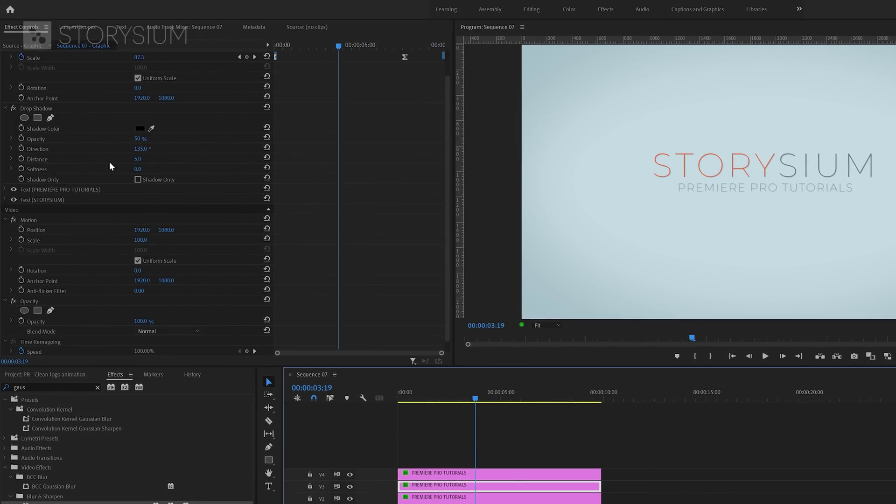
{"action": "mouse_move", "coordinate": [139, 159]}
{"action": "left_mouse_down"}
{"action": "mouse_move", "coordinate": [167, 159]}
{"action": "mouse_move", "coordinate": [145, 169]}
{"action": "left_mouse_up"}
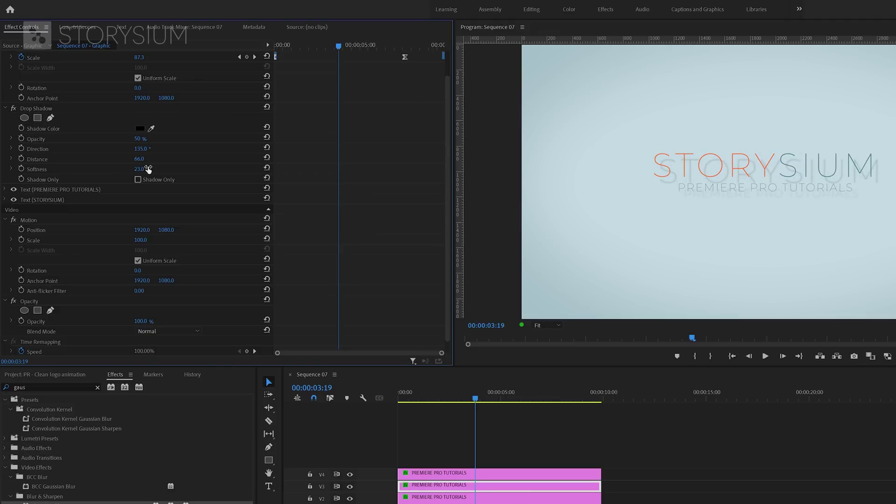
Keyframe the drop shadow Direction with two keyframes so it rotates from 223.1°.
{"action": "left_click", "coordinate": [22, 148]}
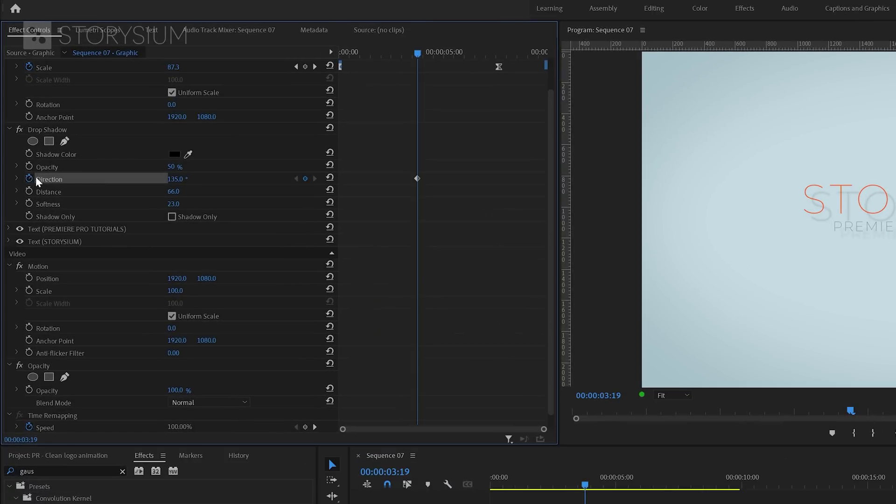
{"action": "left_click_drag", "start_coordinate": [417, 179], "coordinate": [498, 178]}
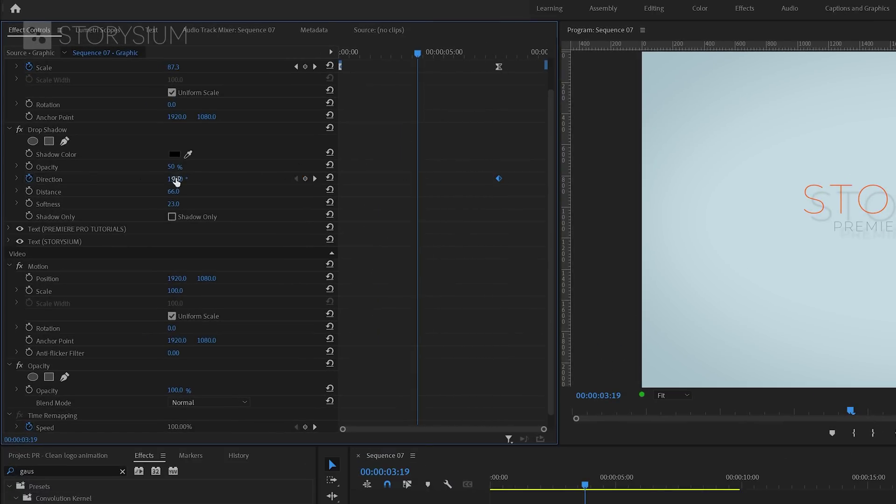
{"action": "left_click_drag", "start_coordinate": [174, 181], "coordinate": [253, 180]}
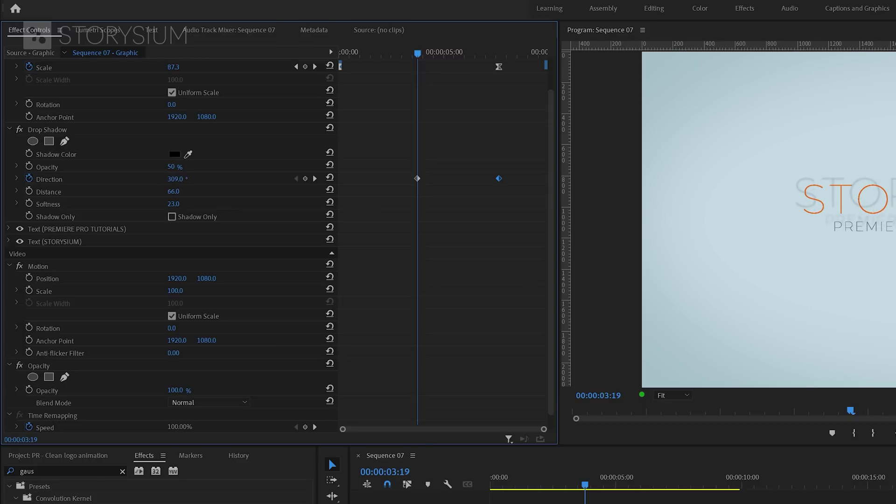
{"action": "left_click", "coordinate": [417, 179]}
{"action": "key", "text": "Delete"}
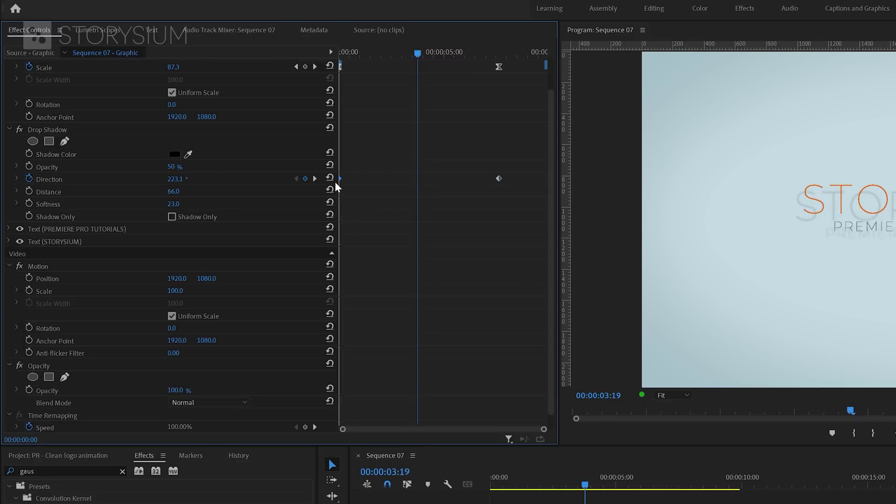
Apply Ease Out to the first Direction keyframe and Ease In to the second.
{"action": "right_click", "coordinate": [339, 177]}
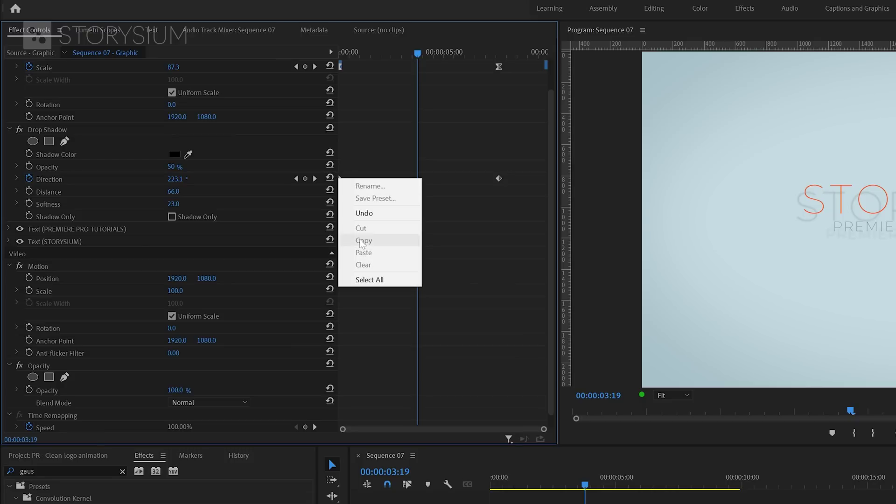
{"action": "left_click", "coordinate": [344, 176]}
{"action": "right_click", "coordinate": [342, 177]}
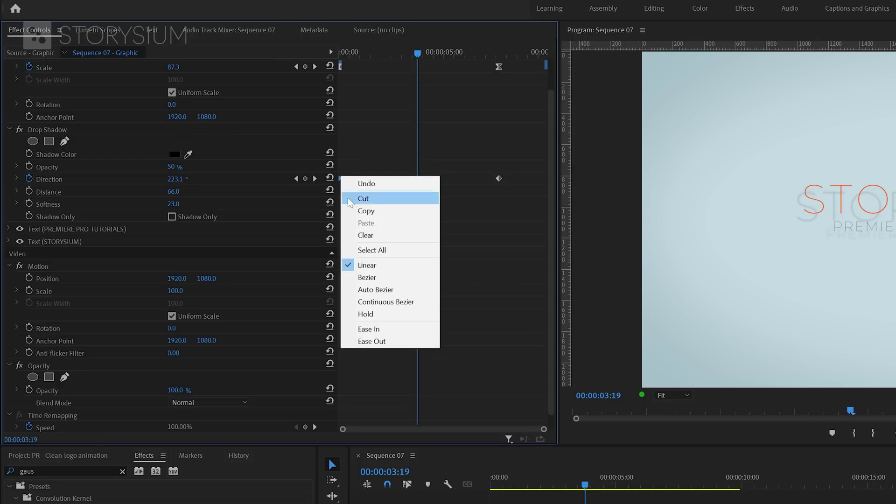
{"action": "left_click", "coordinate": [372, 342]}
{"action": "right_click", "coordinate": [498, 179]}
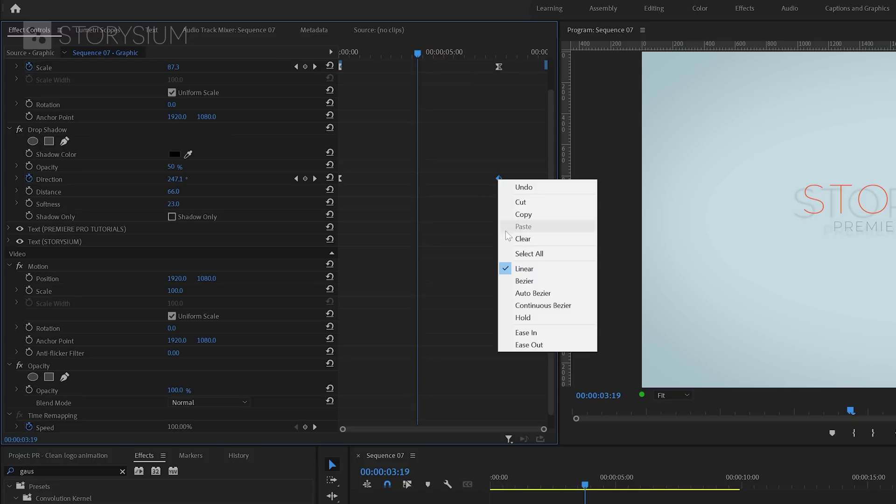
{"action": "left_click", "coordinate": [517, 333]}
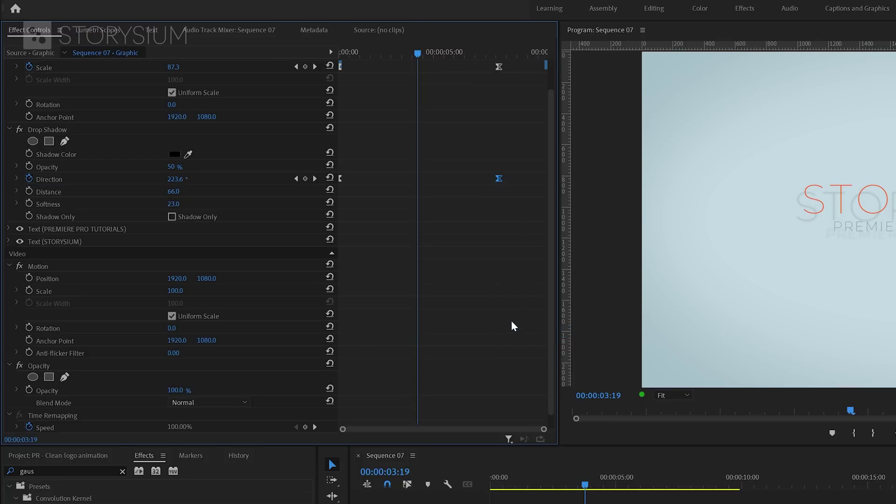
Play back the rotating shadow, then select the V2 PREMIERE PRO TUTORIALS clip.
{"action": "left_click_drag", "start_coordinate": [584, 485], "coordinate": [544, 491]}
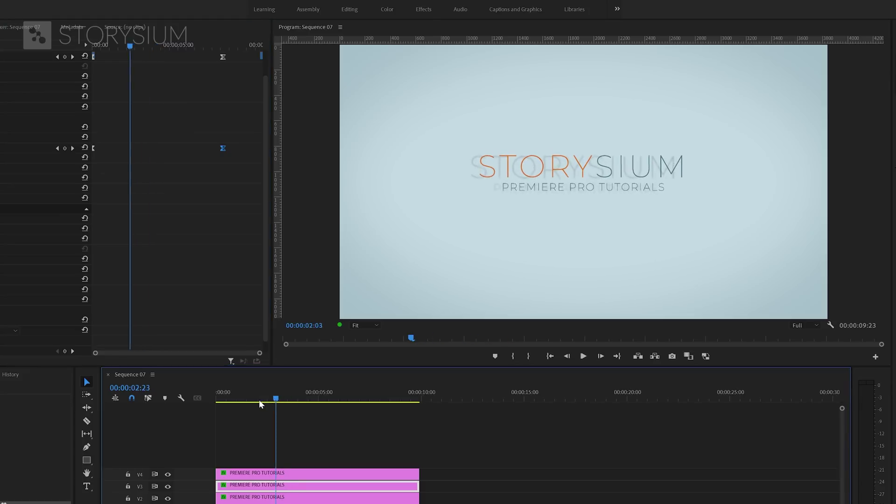
{"action": "left_click_drag", "start_coordinate": [260, 404], "coordinate": [246, 402]}
{"action": "key", "text": "space"}
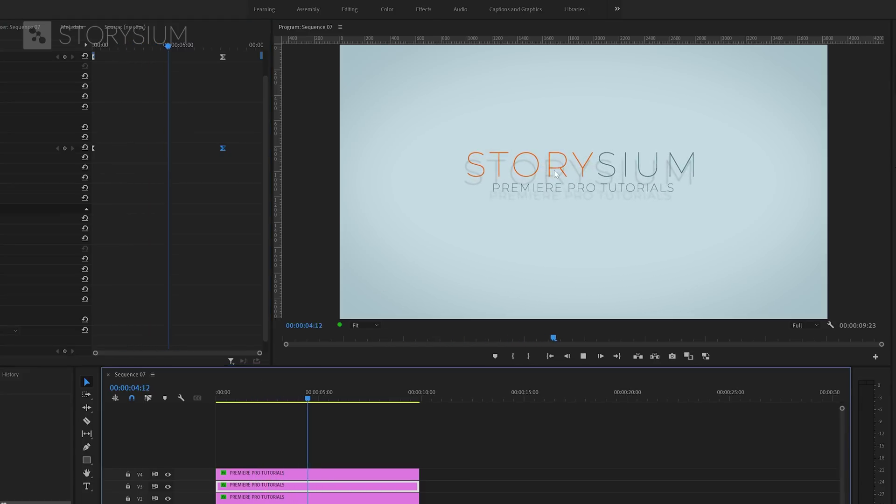
{"action": "key", "text": "space"}
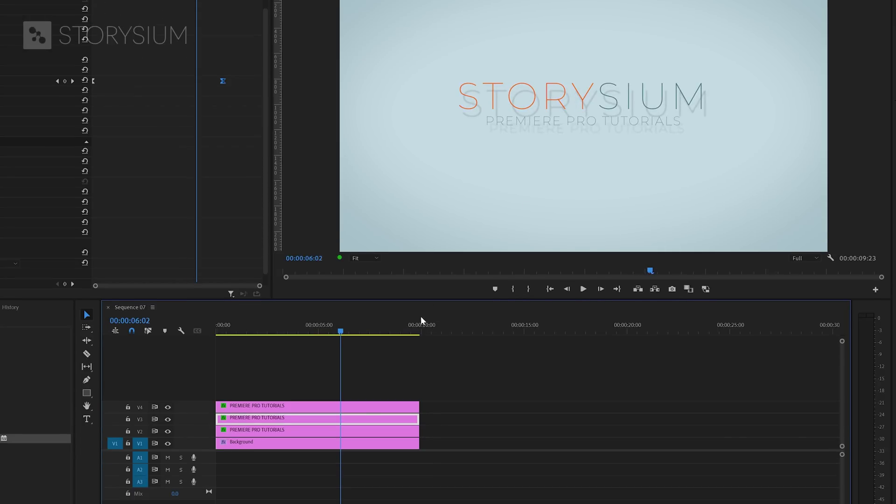
{"action": "left_click", "coordinate": [349, 430]}
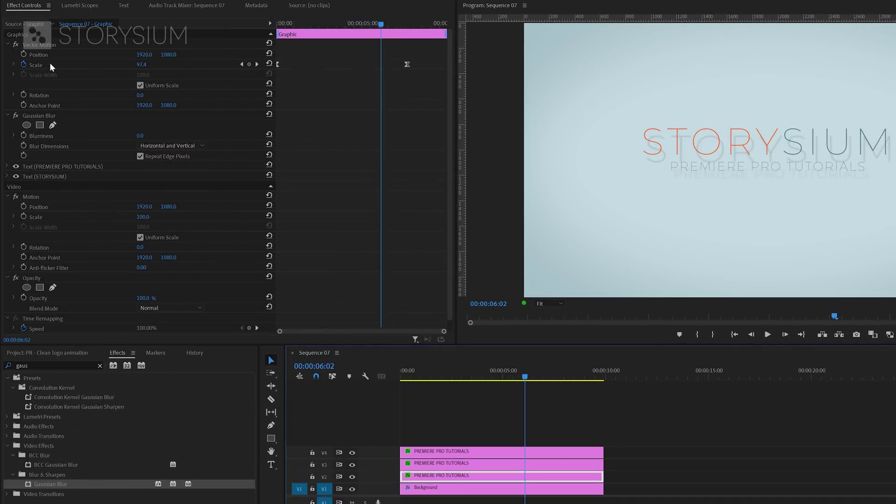
Remove the old Scale keyframe and set the V2 text's Vector Motion Scale to 800.
{"action": "left_click", "coordinate": [278, 64]}
{"action": "key", "text": "Delete"}
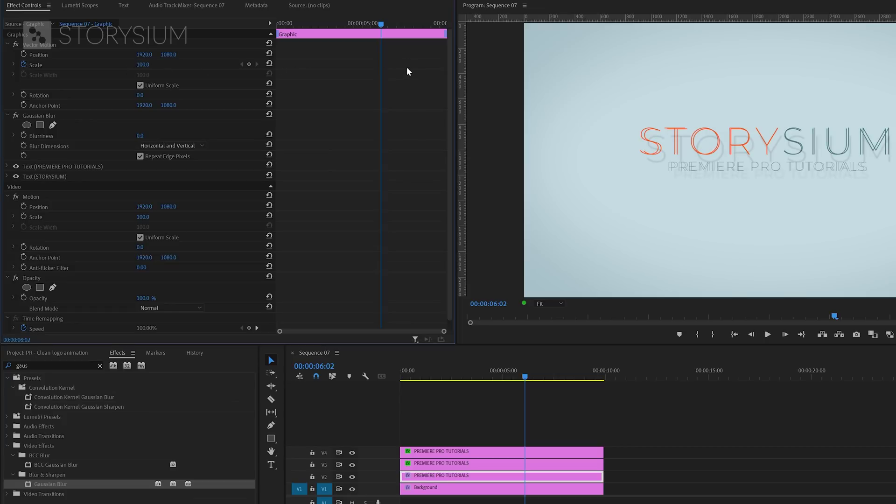
{"action": "left_click", "coordinate": [148, 63]}
{"action": "type", "text": "800"}
{"action": "key", "text": "Return"}
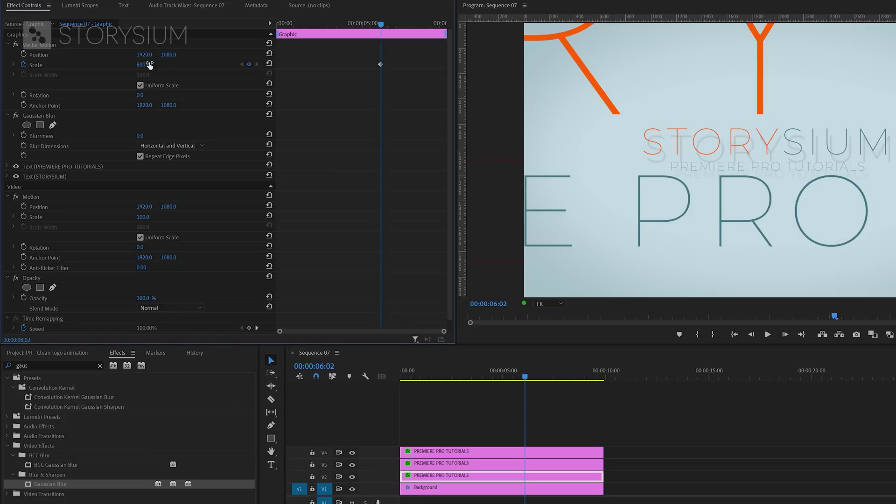
Set Gaussian Blur Blurriness to 250.
{"action": "left_click", "coordinate": [141, 135]}
{"action": "type", "text": "250"}
{"action": "key", "text": "Return"}
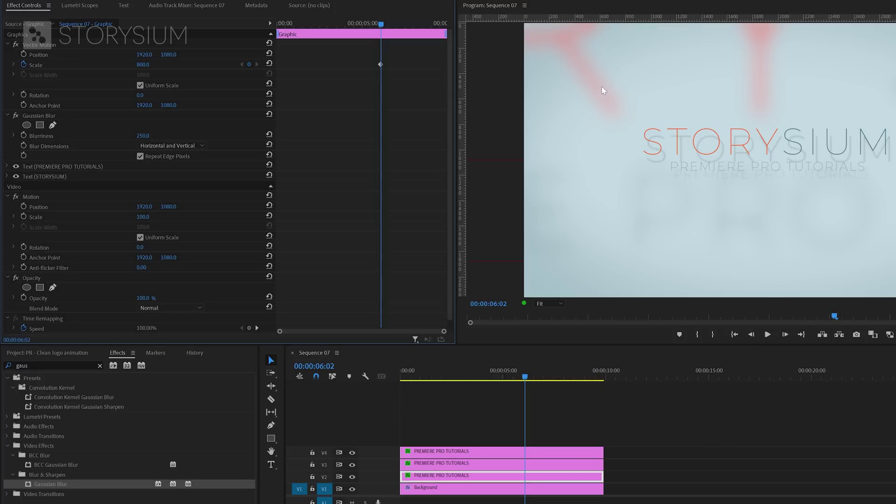
Keyframe Position X so the giant blurred text slides left across the clip, then play it from 04:23.
{"action": "left_click", "coordinate": [24, 54]}
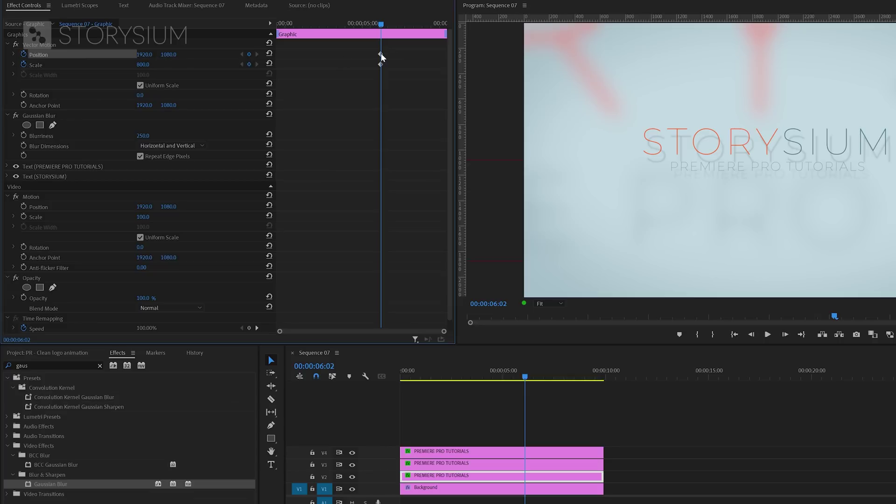
{"action": "left_click_drag", "start_coordinate": [381, 54], "coordinate": [446, 55]}
{"action": "left_click_drag", "start_coordinate": [154, 56], "coordinate": [106, 55]}
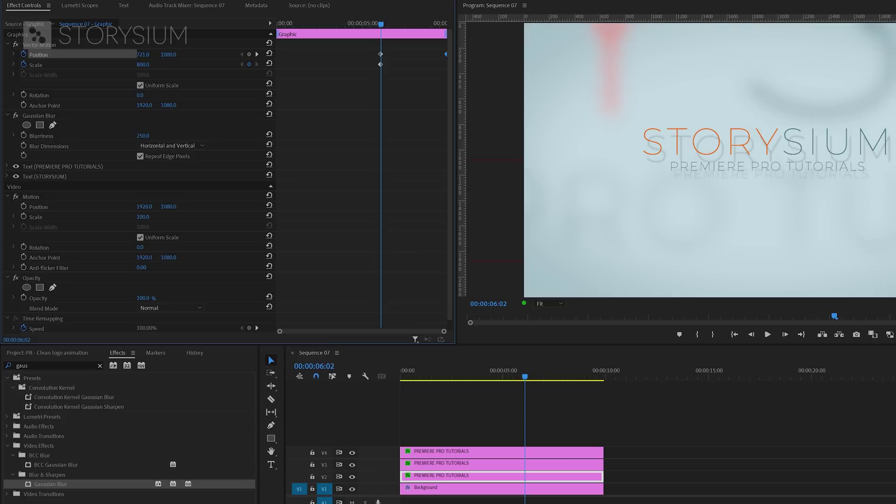
{"action": "left_click", "coordinate": [380, 54]}
{"action": "key", "text": "Delete"}
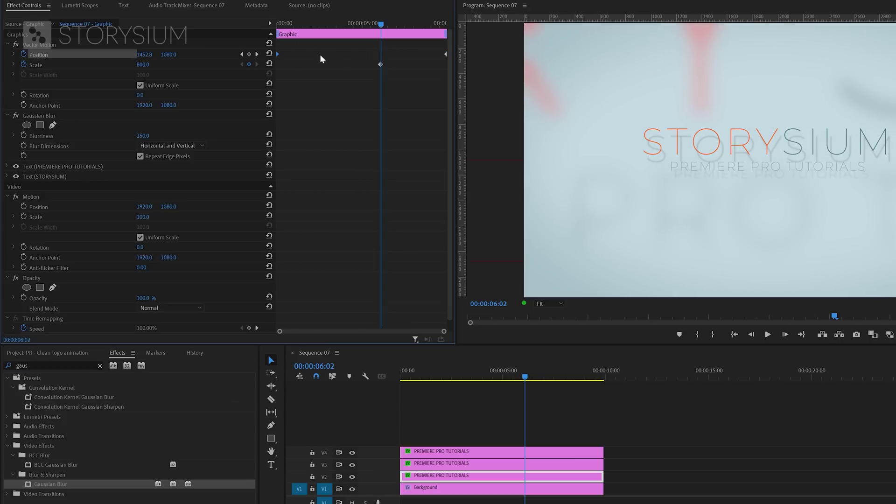
{"action": "left_click", "coordinate": [503, 376]}
{"action": "key", "text": "space"}
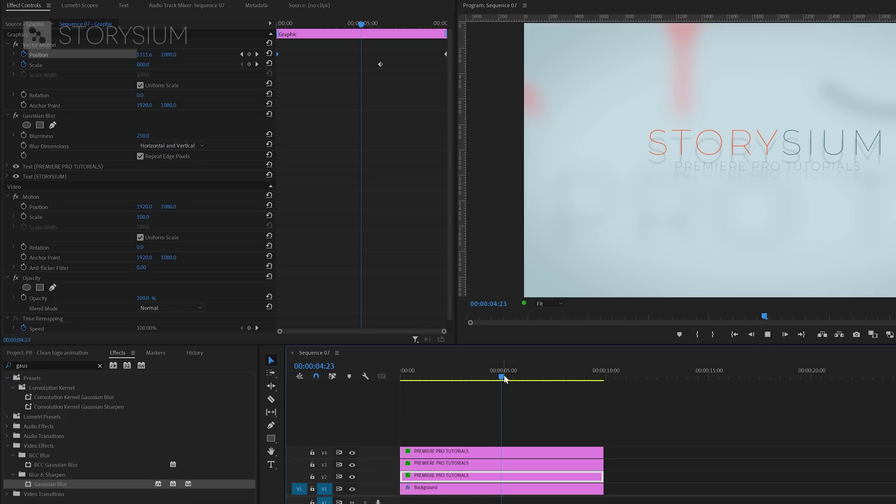